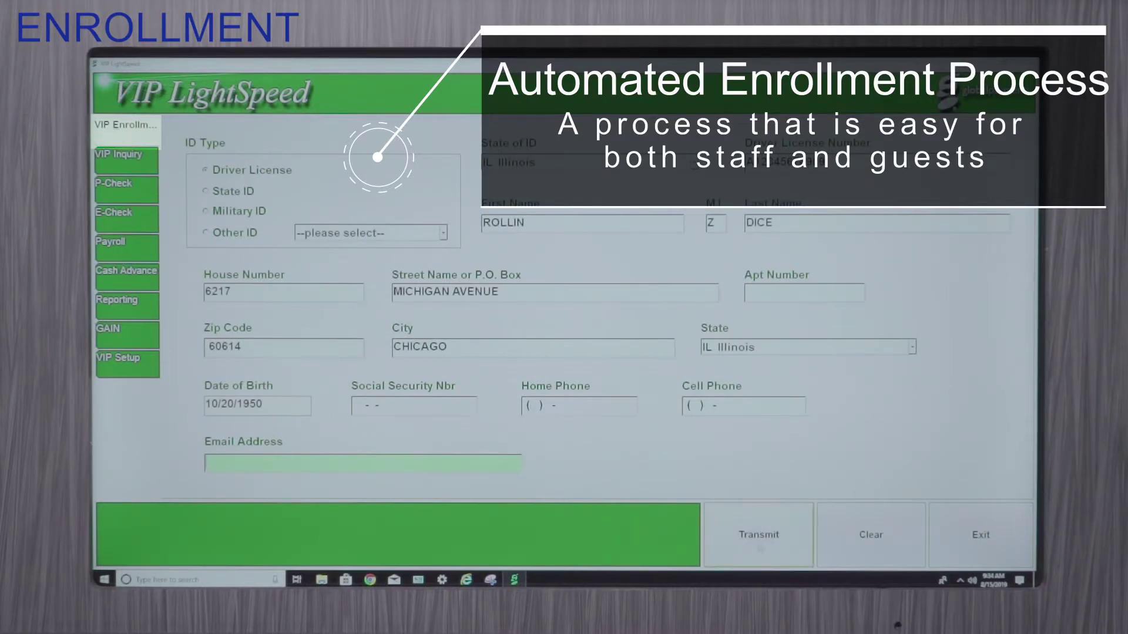
Step: Submit the enrollment and add the customer's e-mail address to it
{"action": "left_click", "coordinate": [758, 534]}
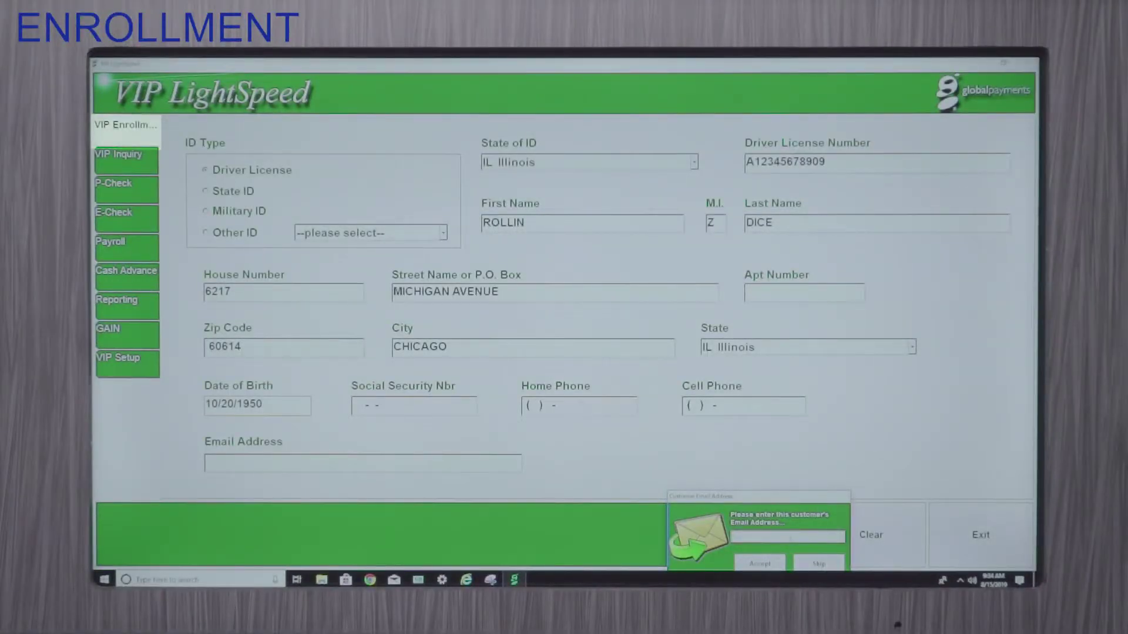
{"action": "type", "text": "test@tes"}
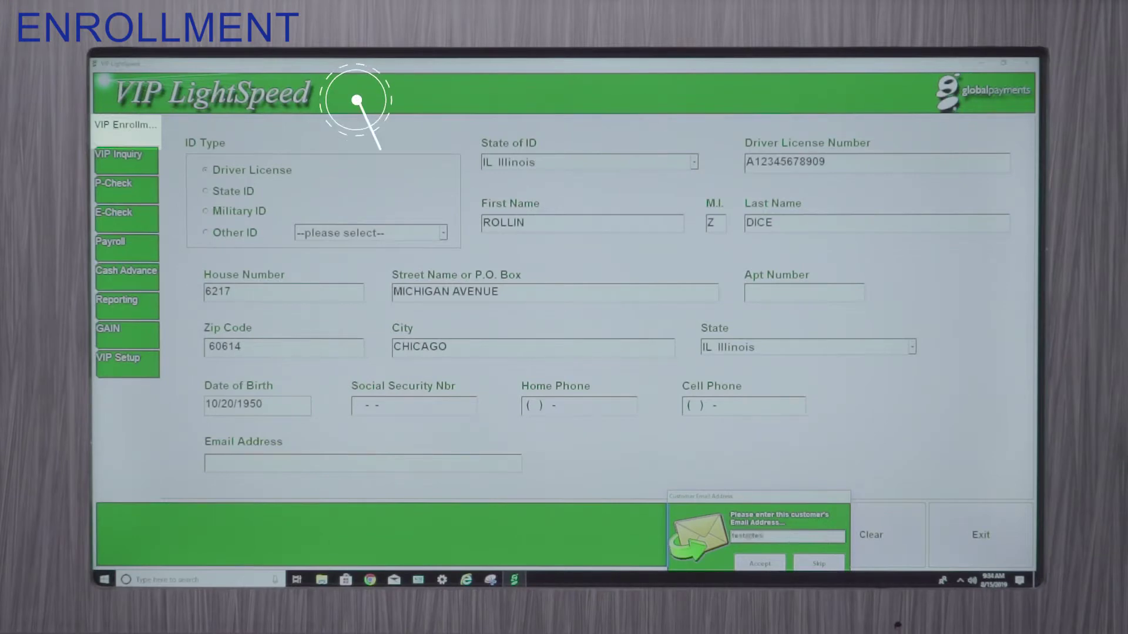
{"action": "type", "text": "t.com"}
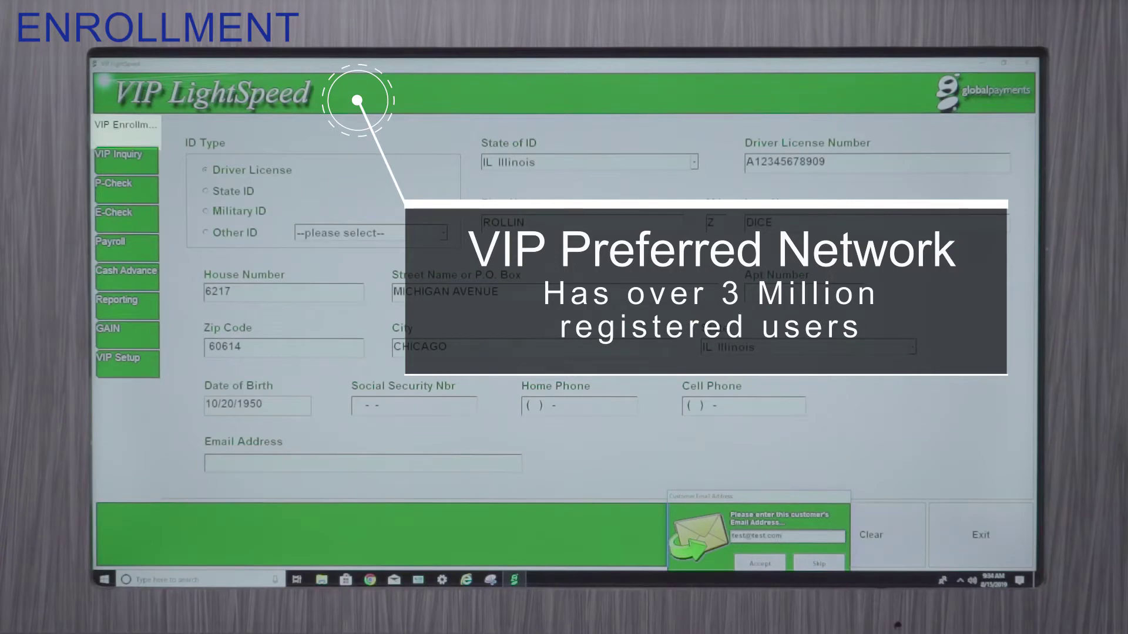
{"action": "left_click", "coordinate": [773, 568]}
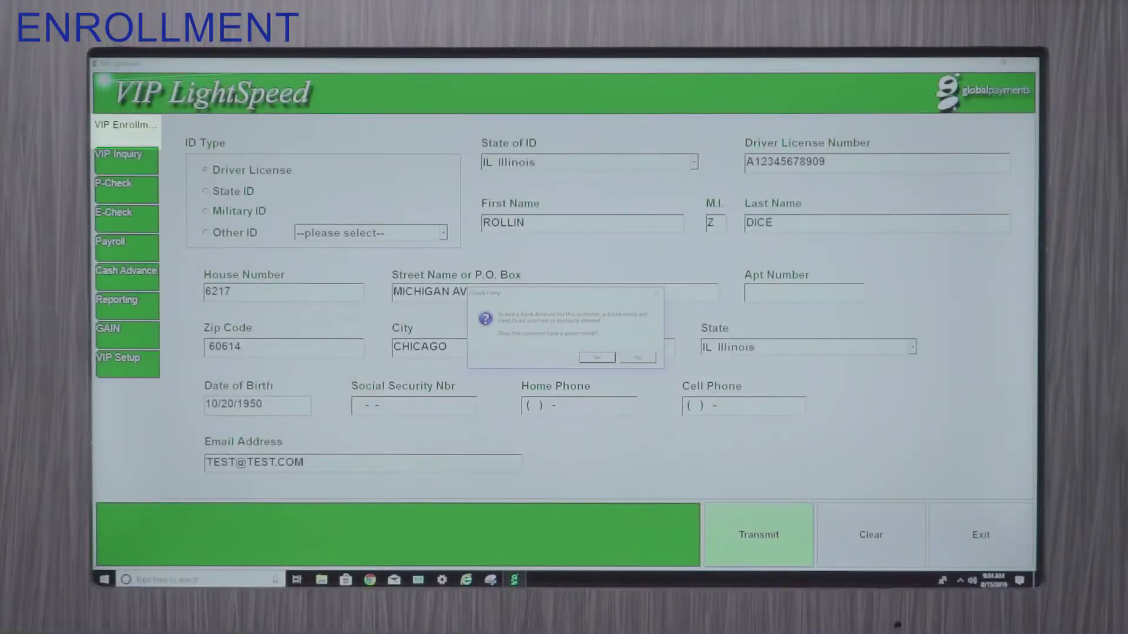
Step: Confirm the customer has a paper check and accept the scanned check information
{"action": "key", "text": "Return"}
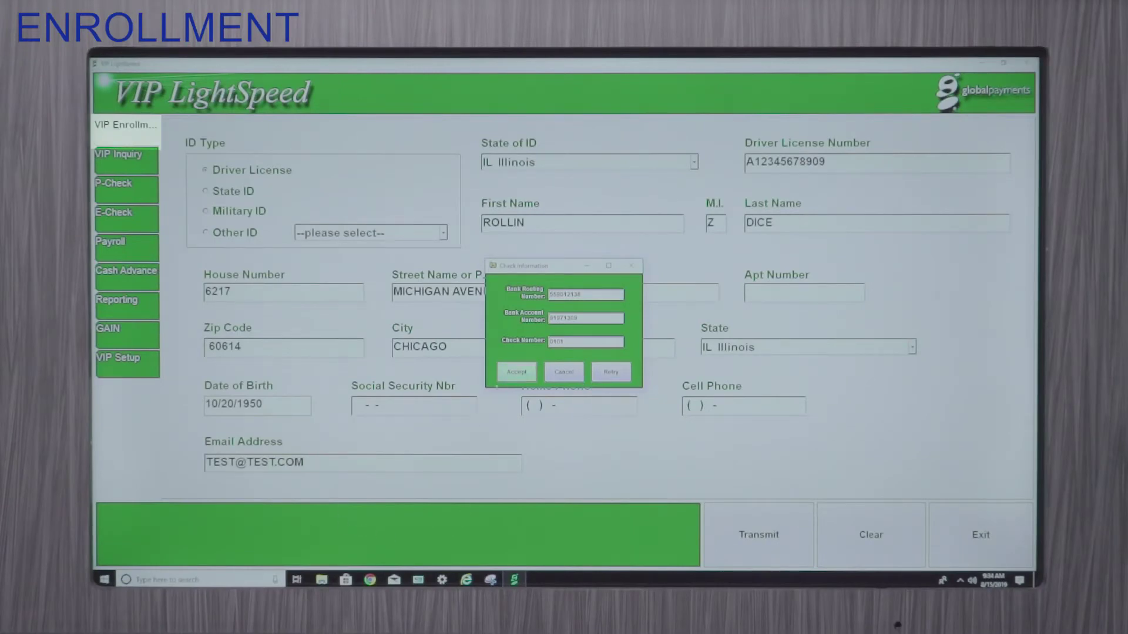
{"action": "left_click", "coordinate": [512, 375]}
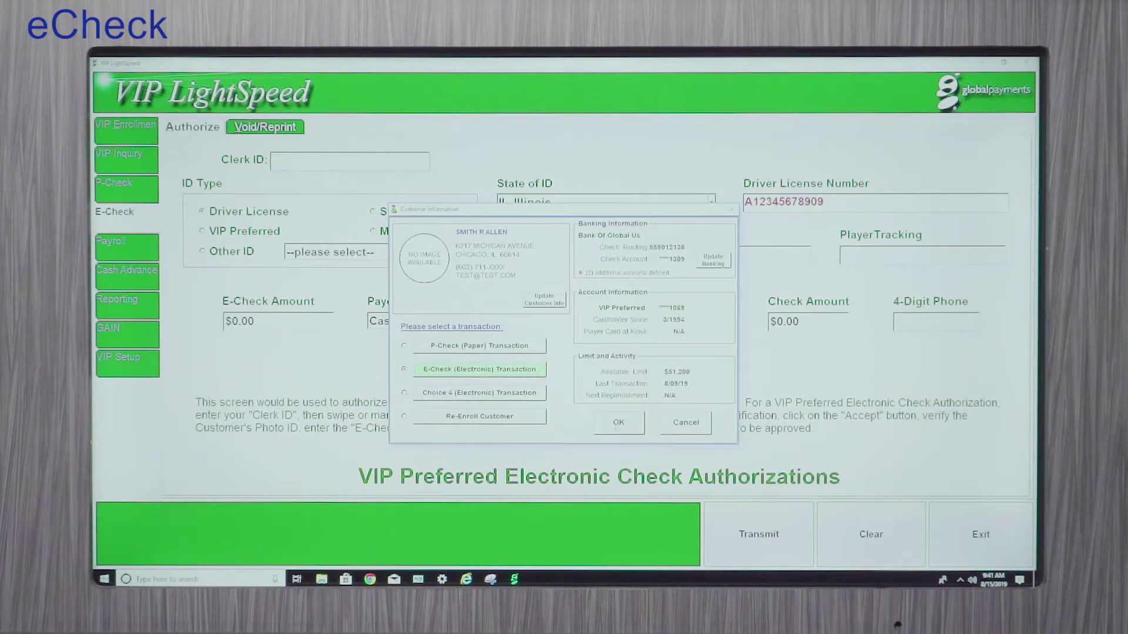
Step: Proceed with the E-Check (Electronic) Transaction for the VIP customer
{"action": "left_click", "coordinate": [618, 423]}
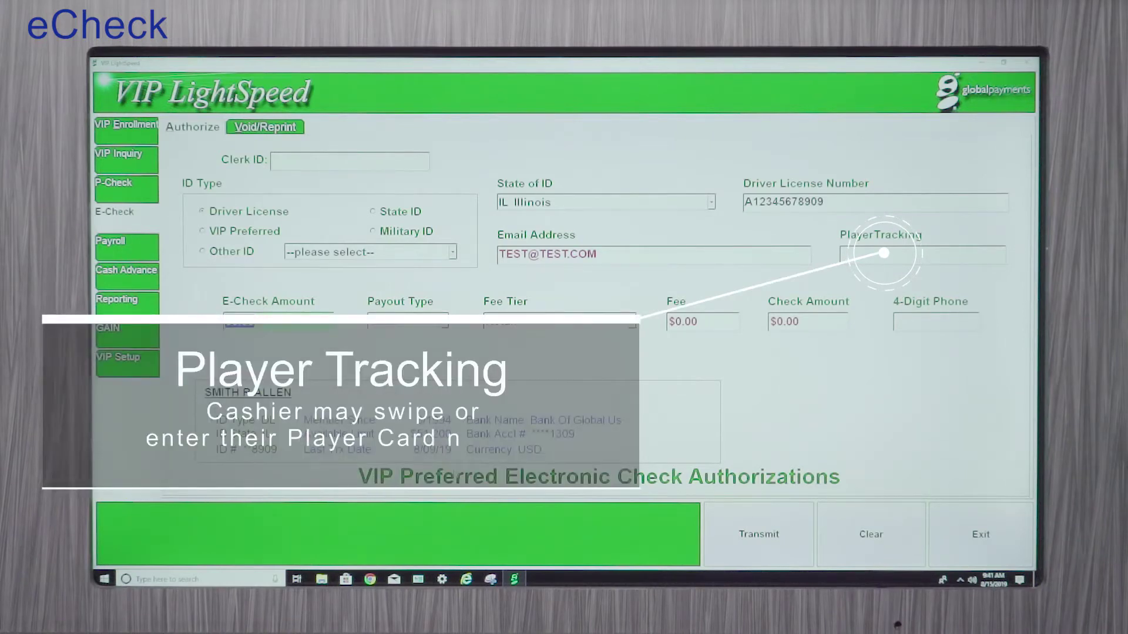
Step: Enter a $100.00 e-check amount, keeping Cash payout type and Retail fee tier
{"action": "type", "text": "100"}
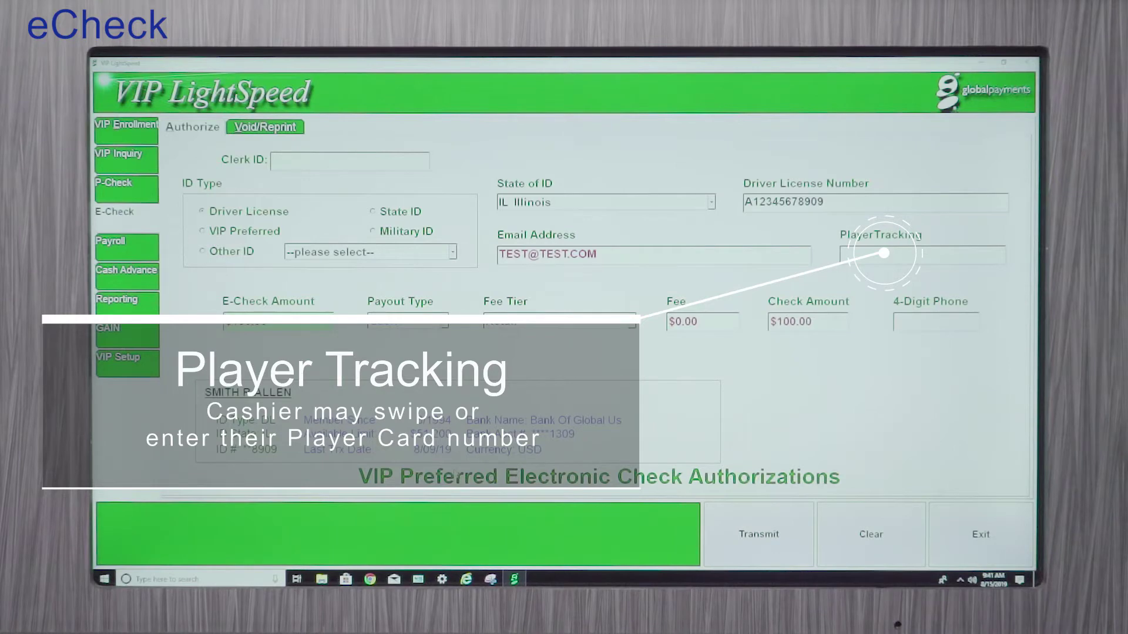
{"action": "key", "text": "Tab"}
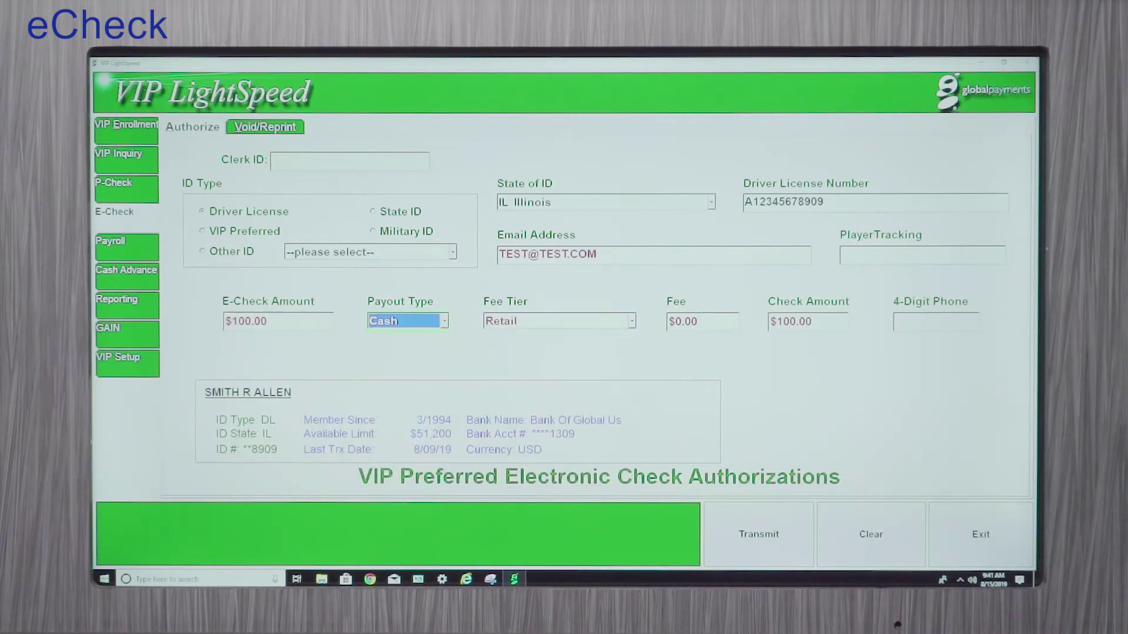
{"action": "left_click", "coordinate": [444, 322]}
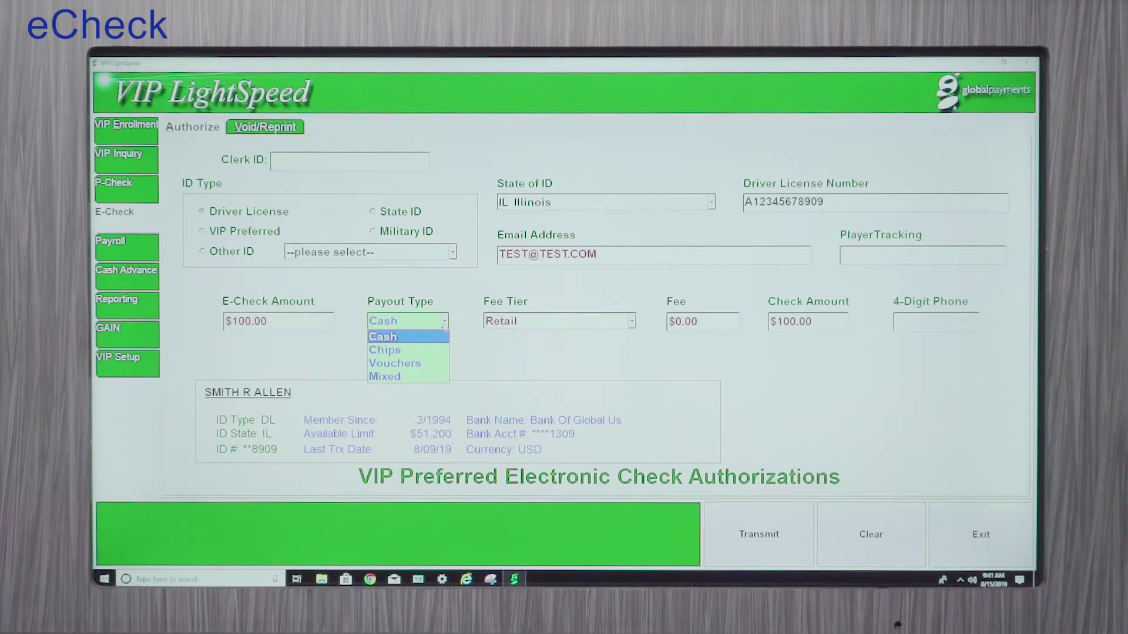
{"action": "left_click", "coordinate": [444, 322]}
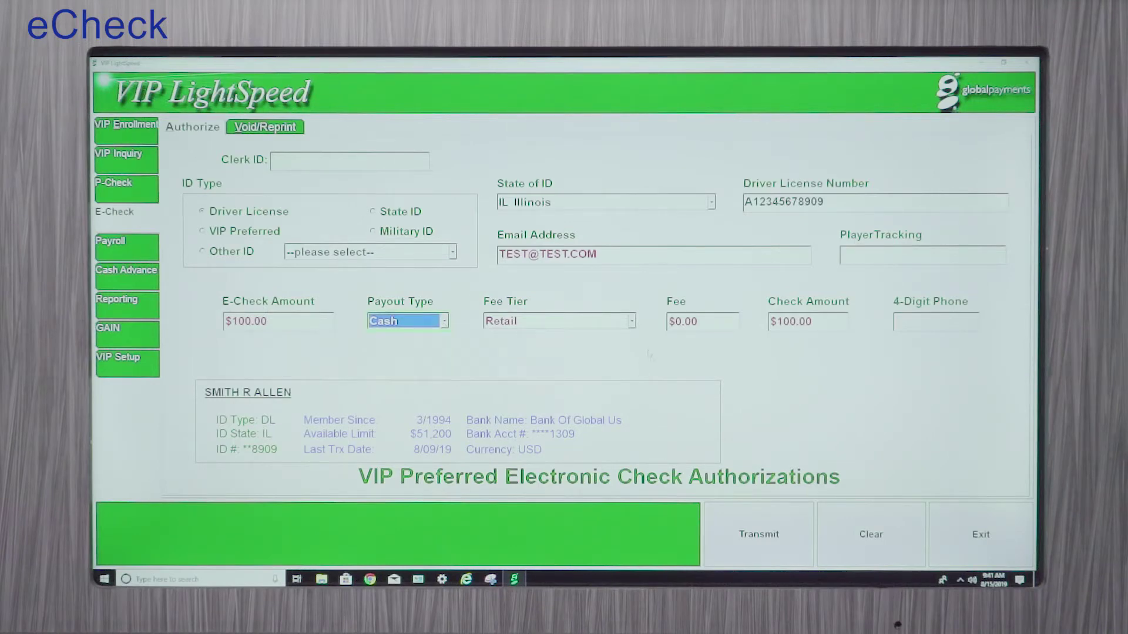
{"action": "left_click", "coordinate": [631, 322]}
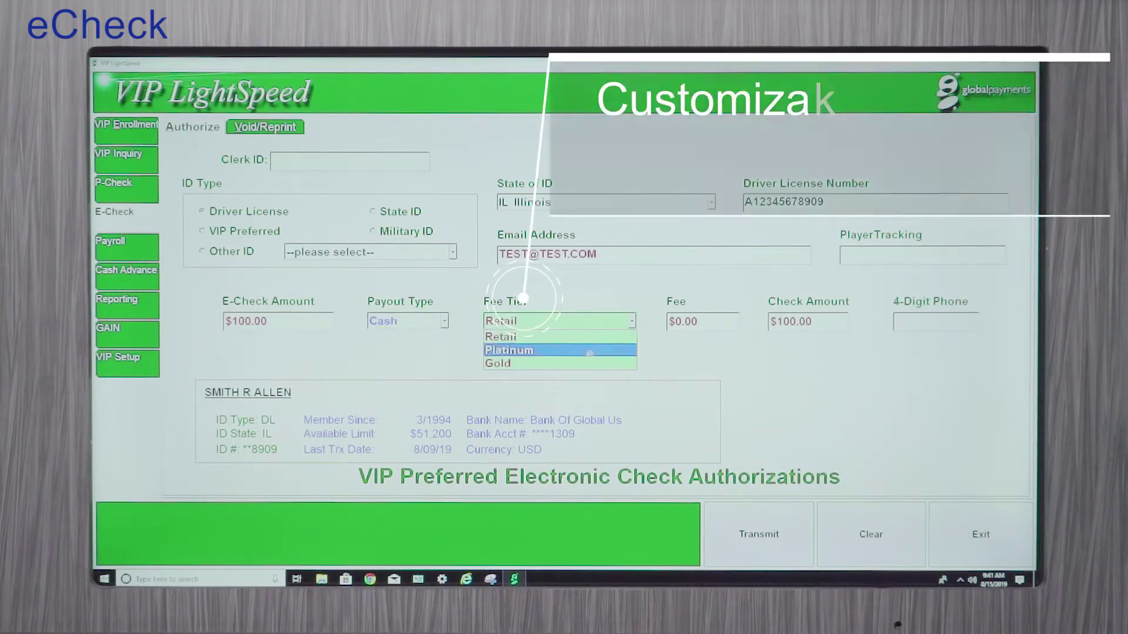
{"action": "left_click", "coordinate": [697, 363]}
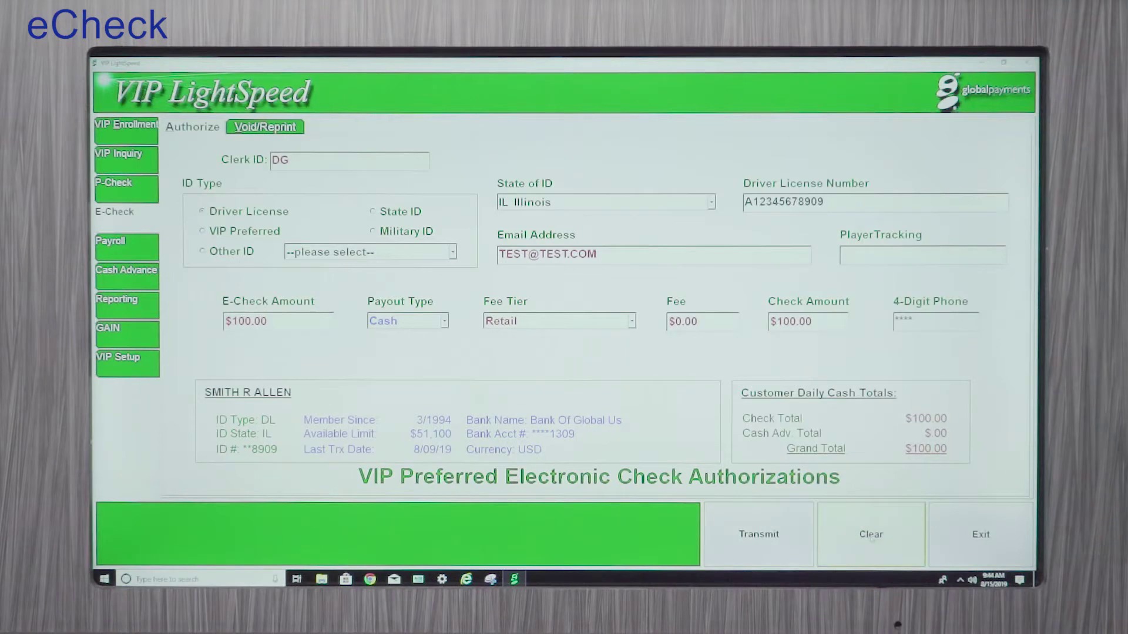
Step: Clear the completed E-Check form
{"action": "left_click", "coordinate": [872, 535]}
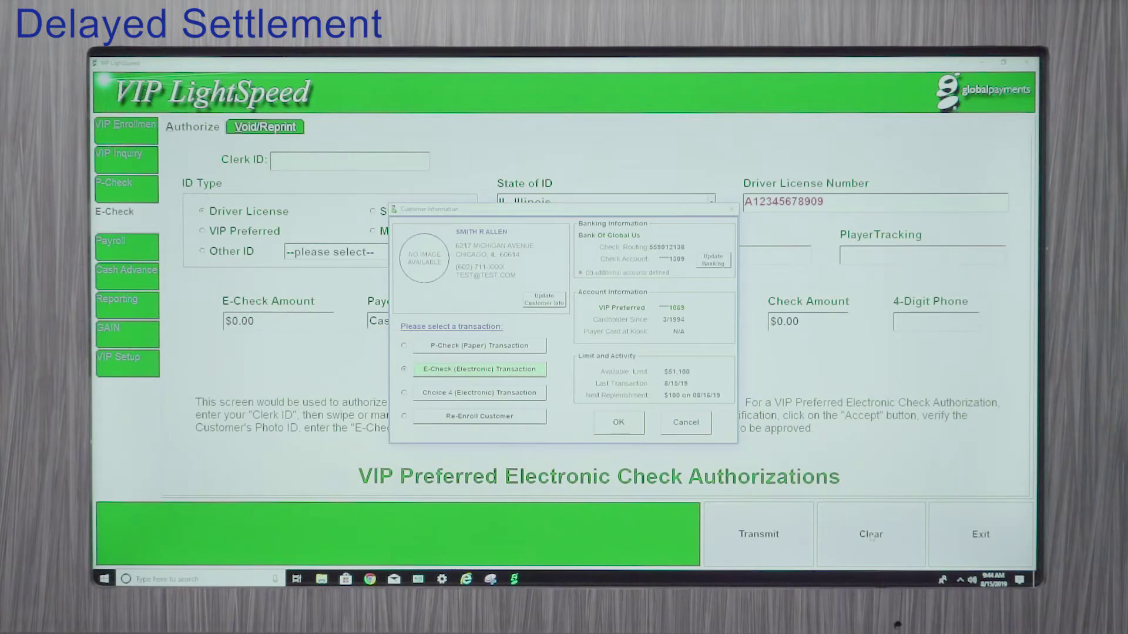
Step: Choose the Choice 4 (Electronic) Transaction for the VIP customer
{"action": "left_click", "coordinate": [464, 393]}
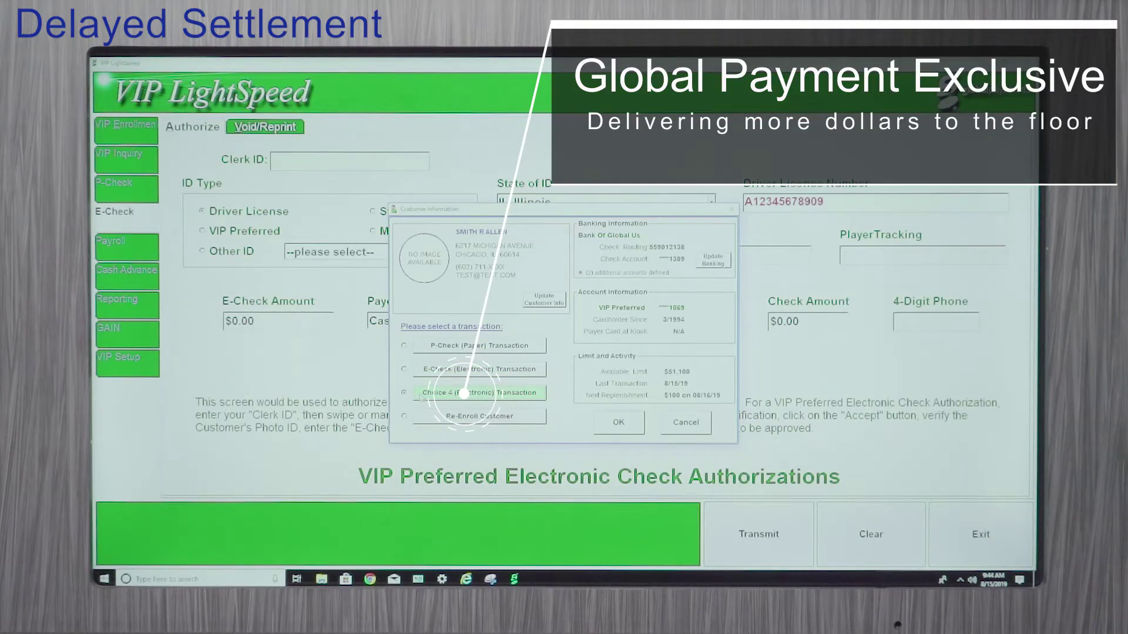
{"action": "left_click", "coordinate": [601, 431]}
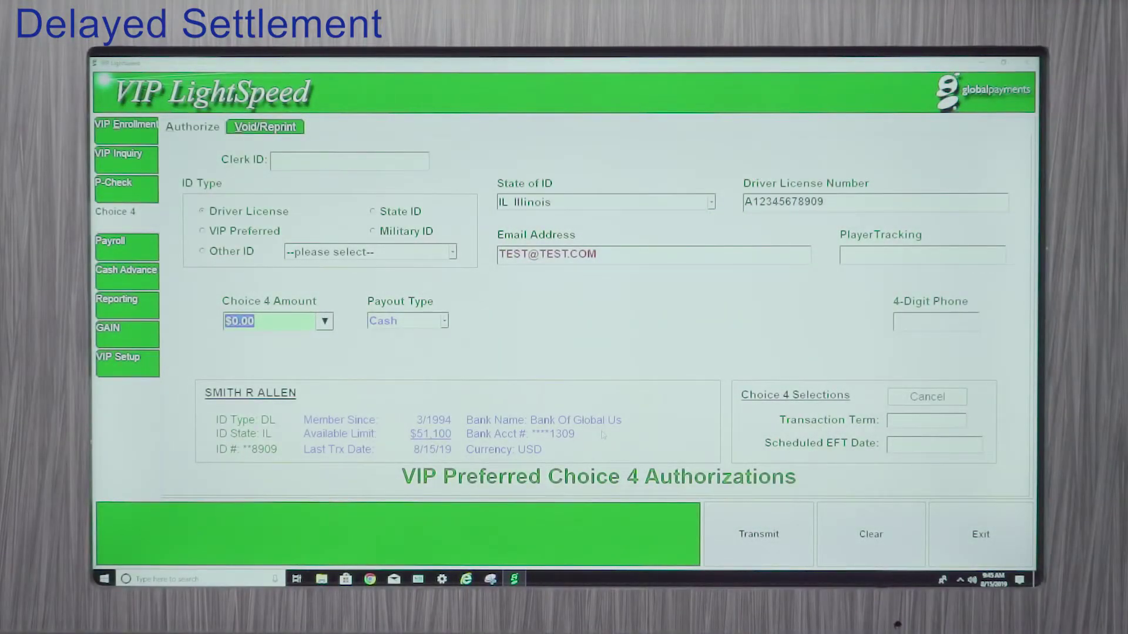
Step: Submit a $100.00 Choice 4 amount and confirm it with the clerk ID
{"action": "type", "text": "100"}
{"action": "key", "text": "Tab"}
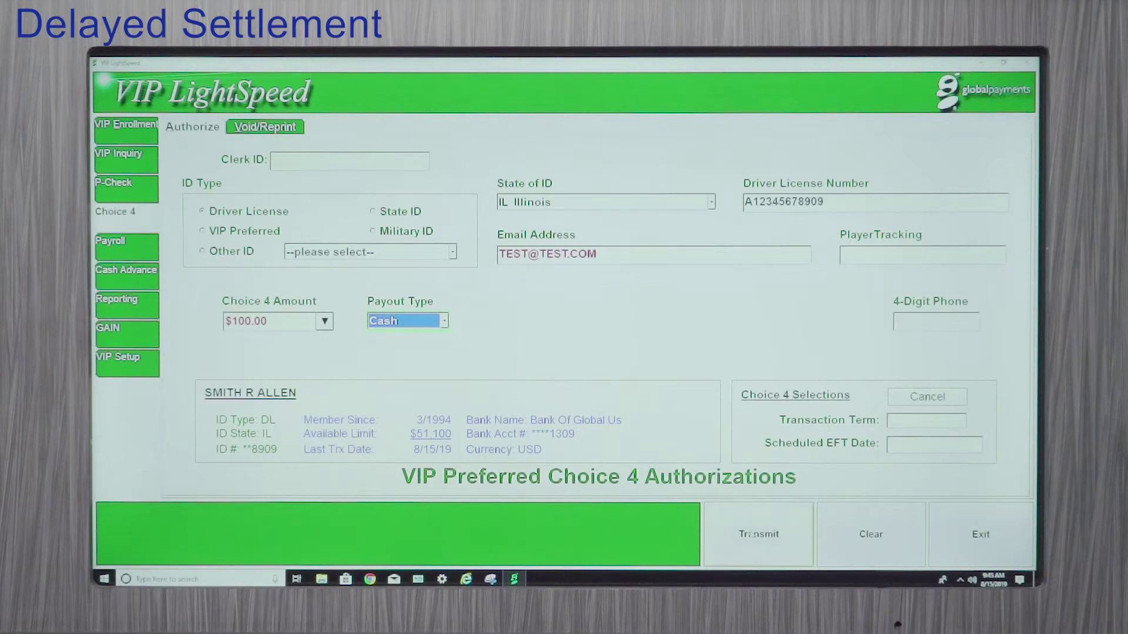
{"action": "left_click", "coordinate": [757, 532]}
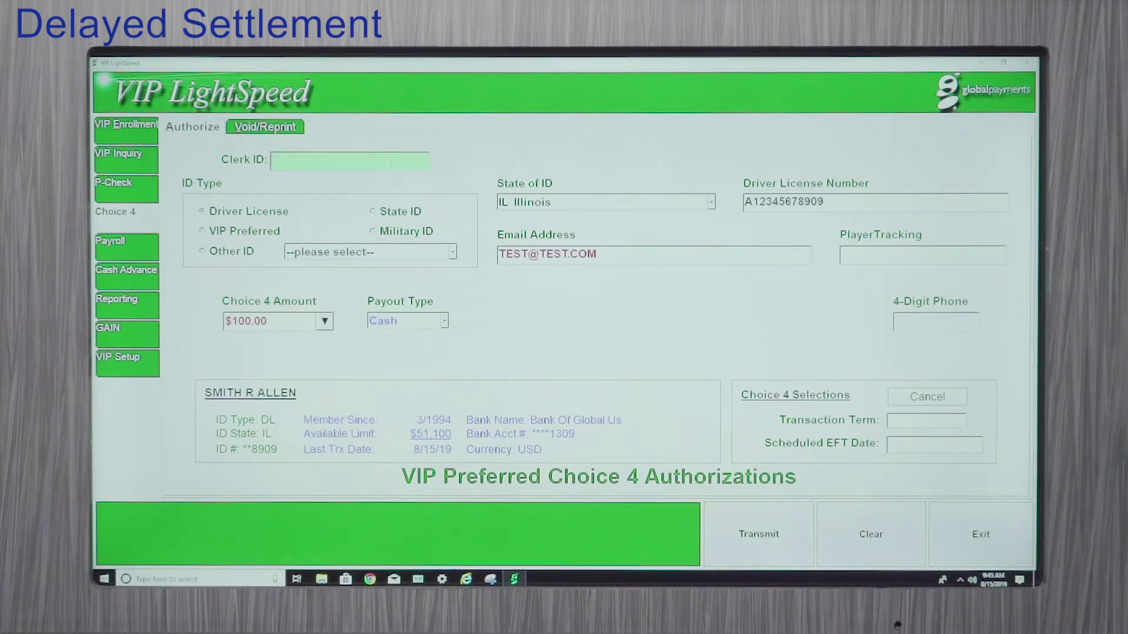
{"action": "left_click", "coordinate": [758, 533]}
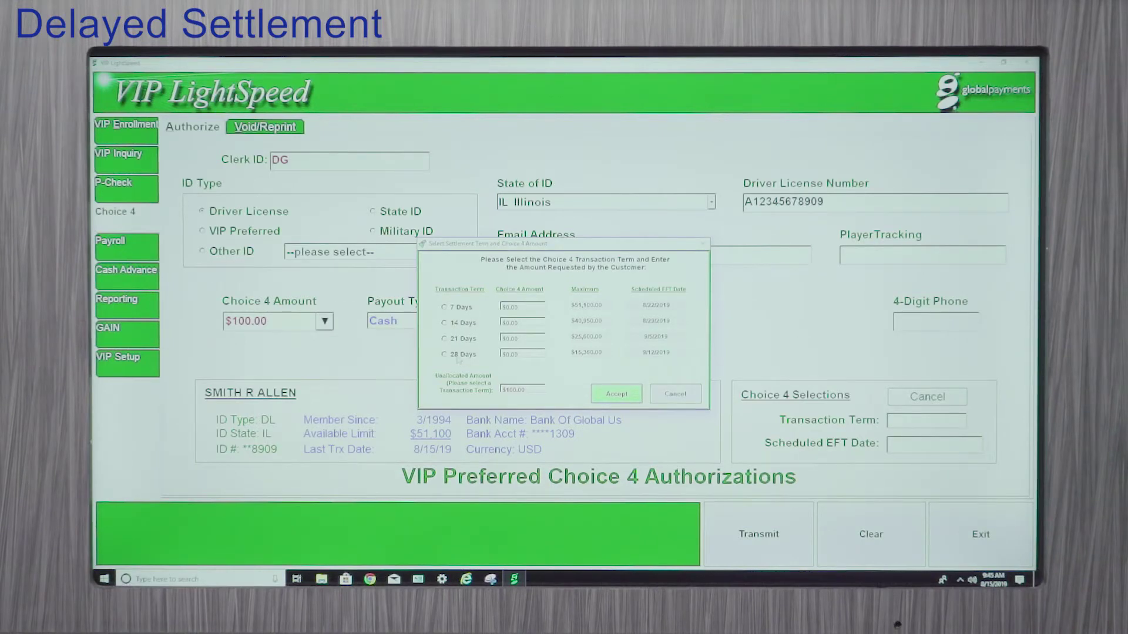
Step: Choose a 7 Days settlement term, scheduling the EFT for 8/22/2019
{"action": "left_click", "coordinate": [457, 309]}
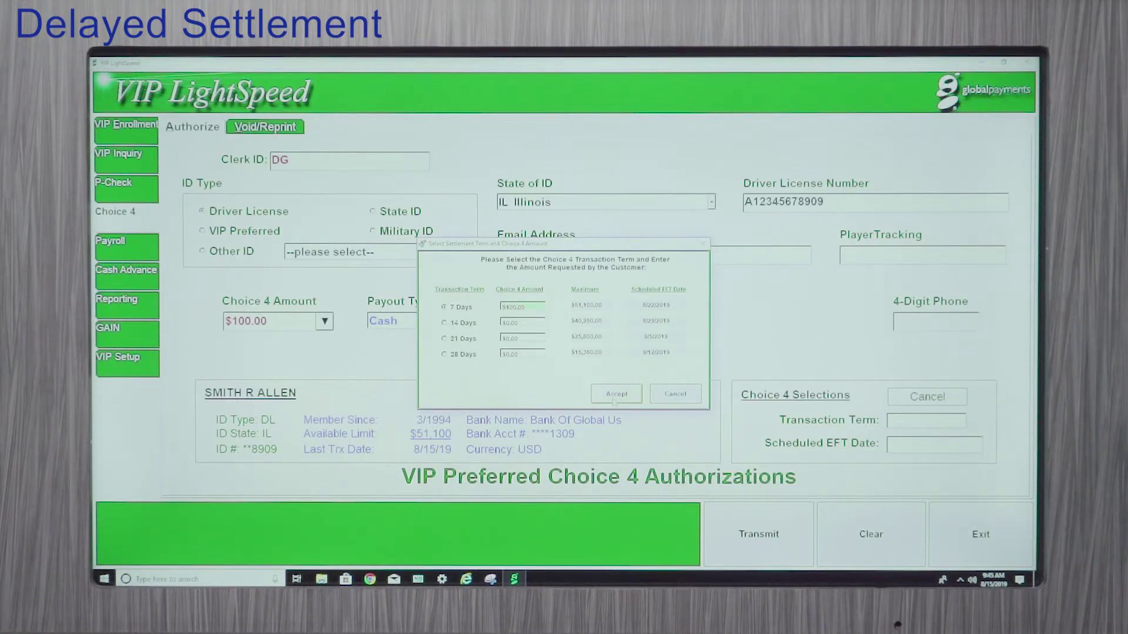
{"action": "left_click", "coordinate": [616, 395]}
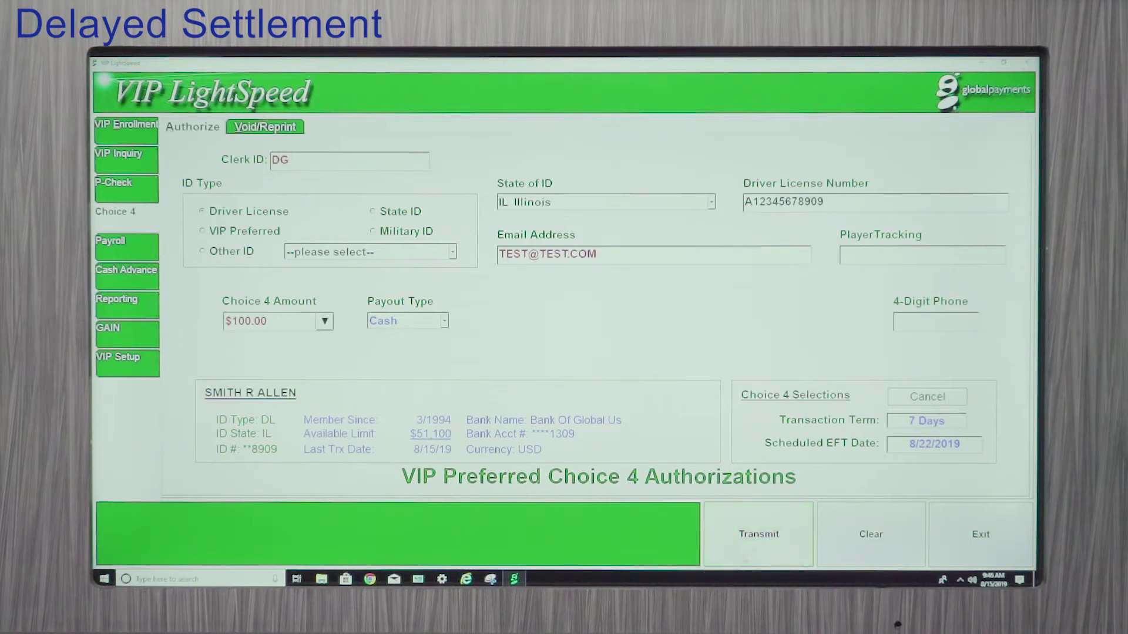
Step: Transmit the $100.00 Choice 4 authorization to the customer's PIN pad
{"action": "left_click", "coordinate": [751, 547]}
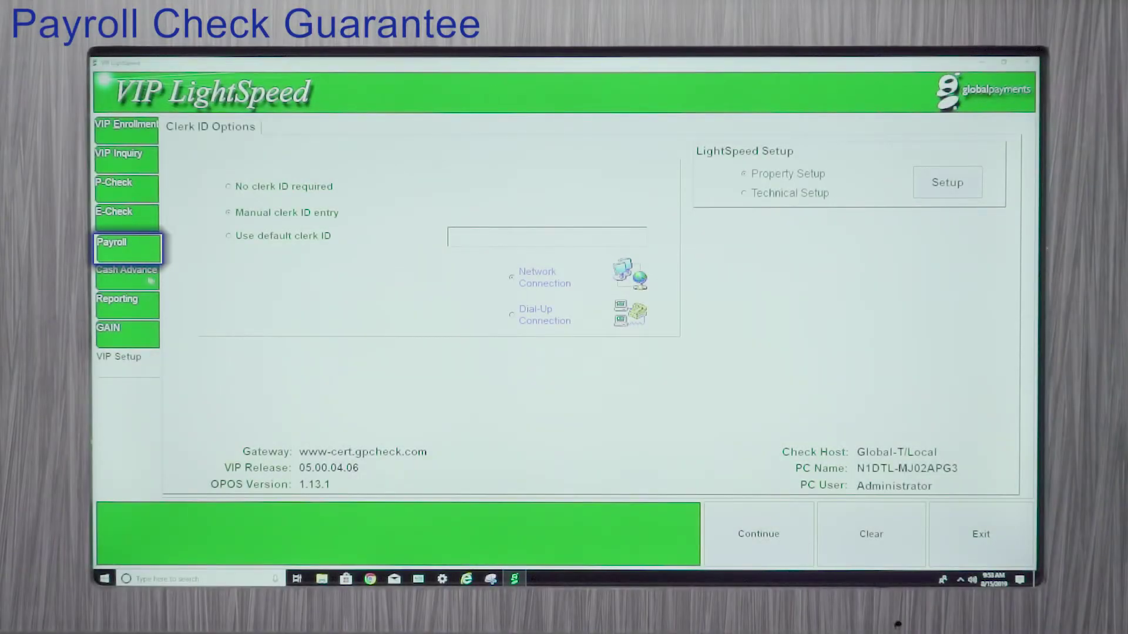
Step: Open the payroll check form and enter the clerk ID and a $35.00 check amount
{"action": "left_click", "coordinate": [132, 258]}
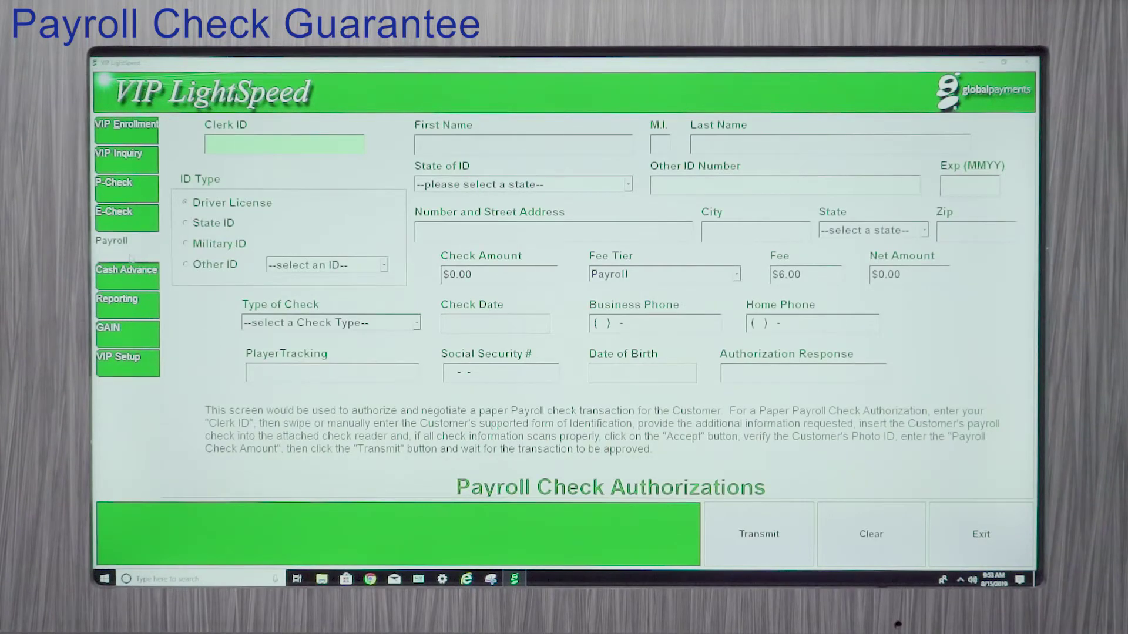
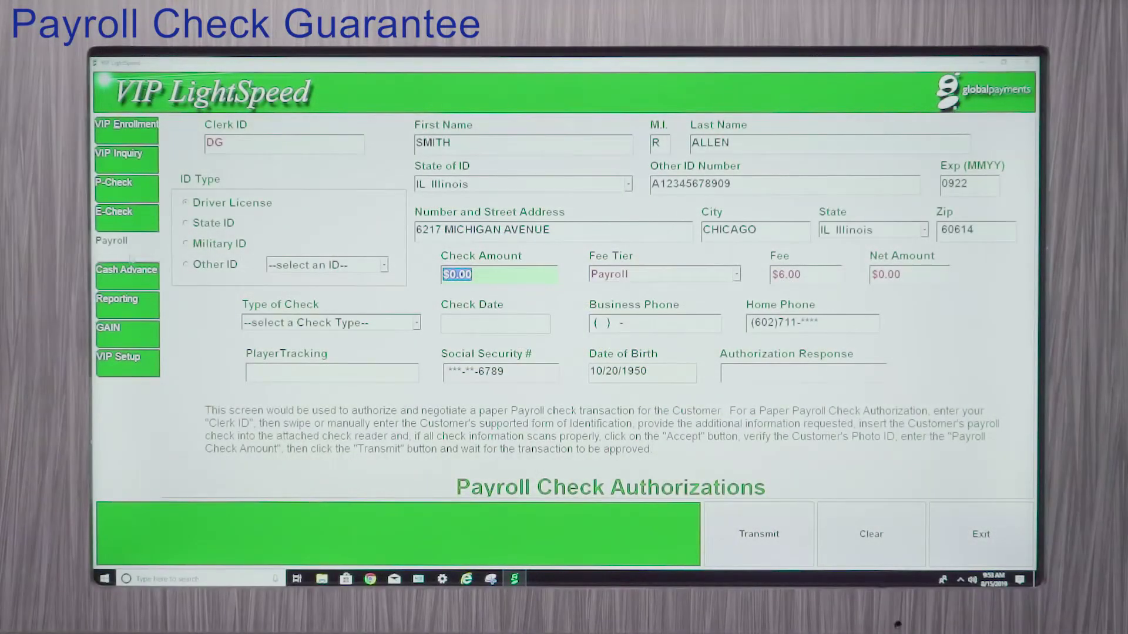
{"action": "type", "text": "35"}
{"action": "key", "text": "Tab"}
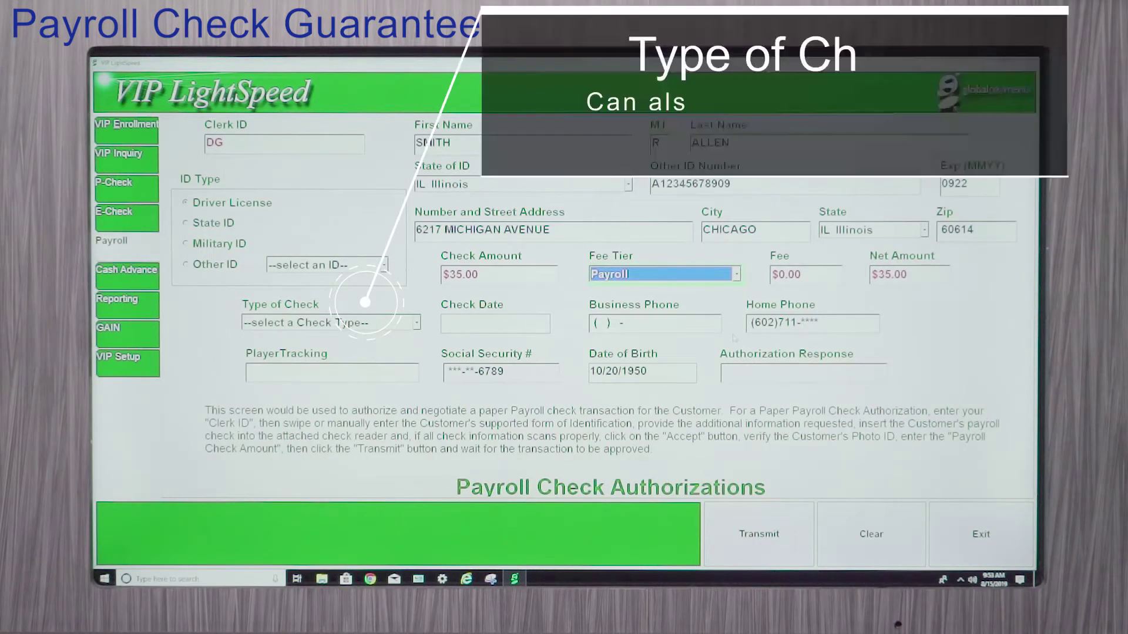
Step: Set the check type to Payroll Check with check date 08/13/2019
{"action": "left_click", "coordinate": [416, 323]}
{"action": "key", "text": "Down"}
{"action": "key", "text": "Down"}
{"action": "key", "text": "Down"}
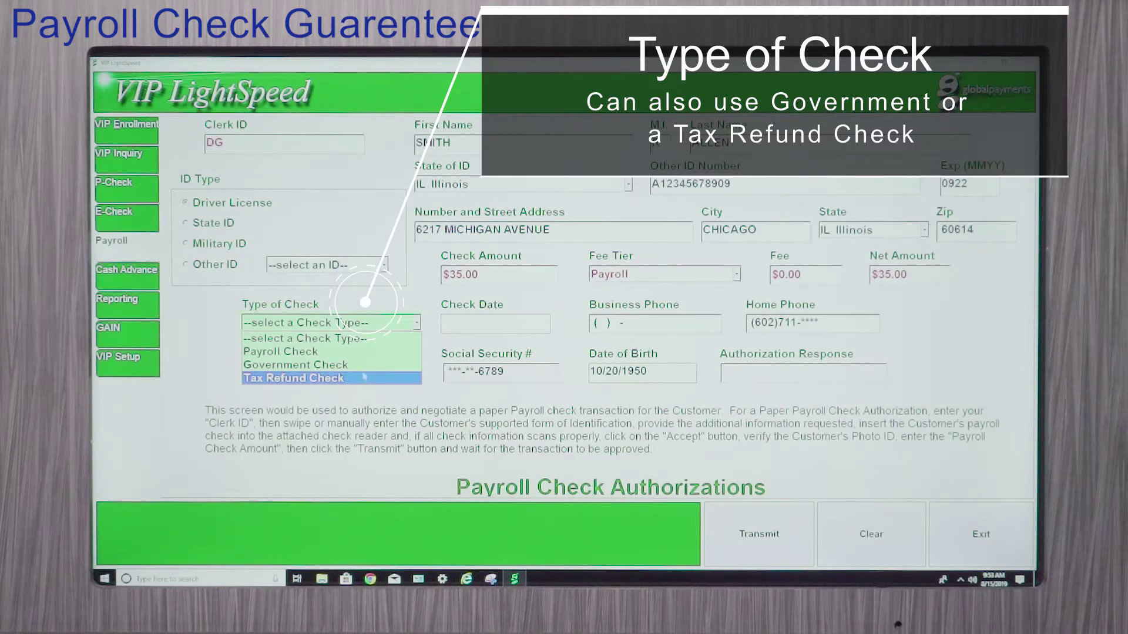
{"action": "left_click", "coordinate": [360, 353]}
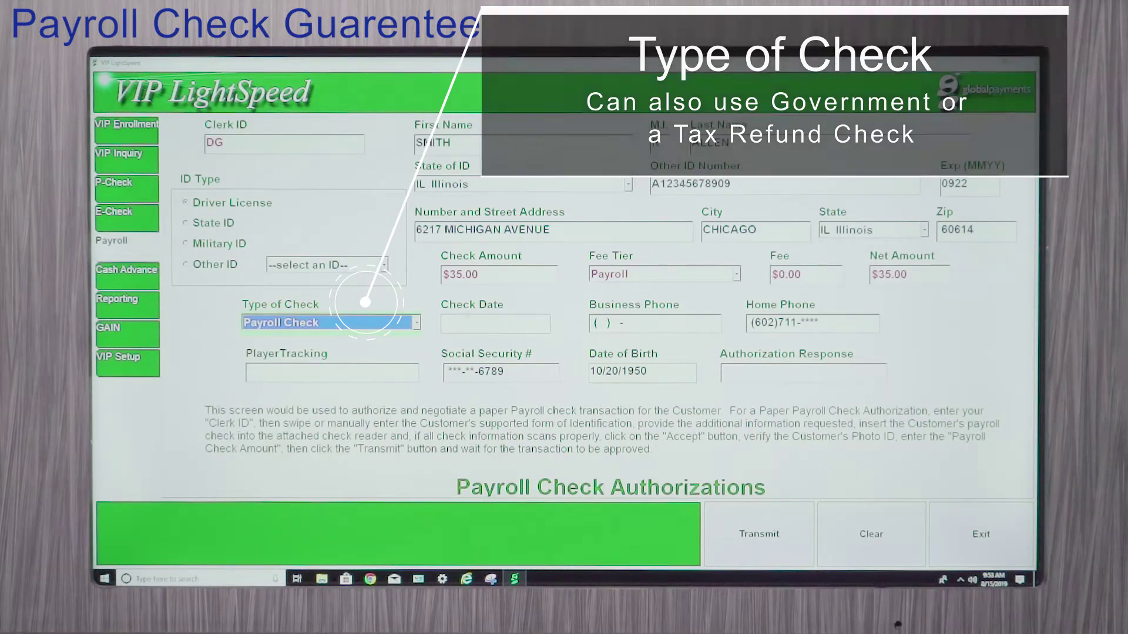
{"action": "left_click", "coordinate": [490, 322]}
{"action": "type", "text": "08/"}
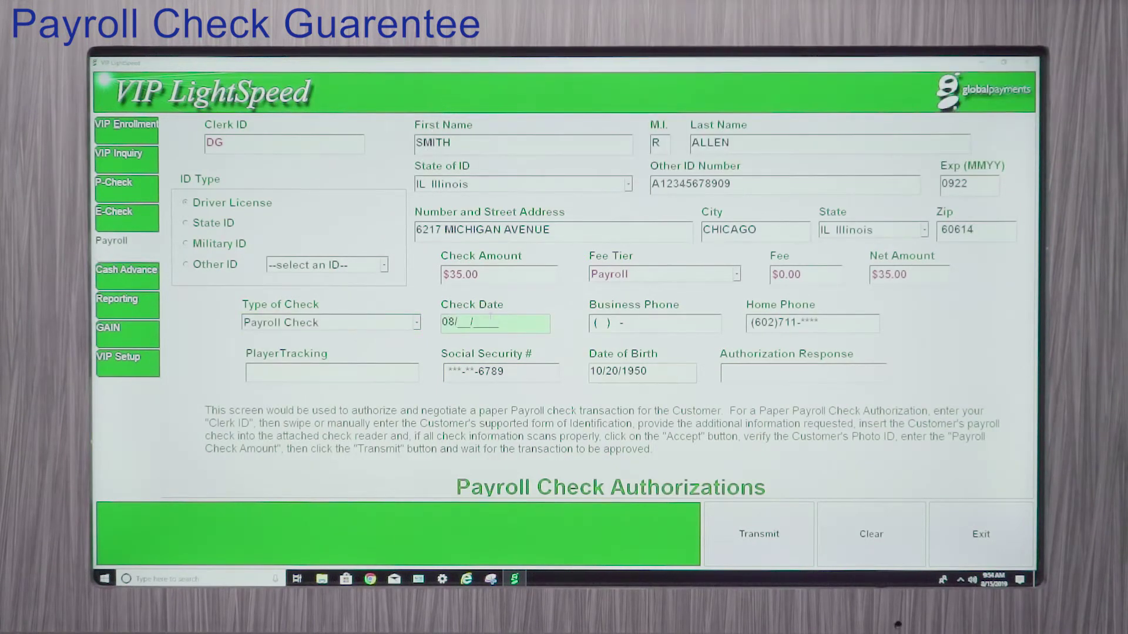
{"action": "type", "text": "13/2019"}
Step: Enter the customer's business phone number and submit the check for authorization
{"action": "key", "text": "Tab"}
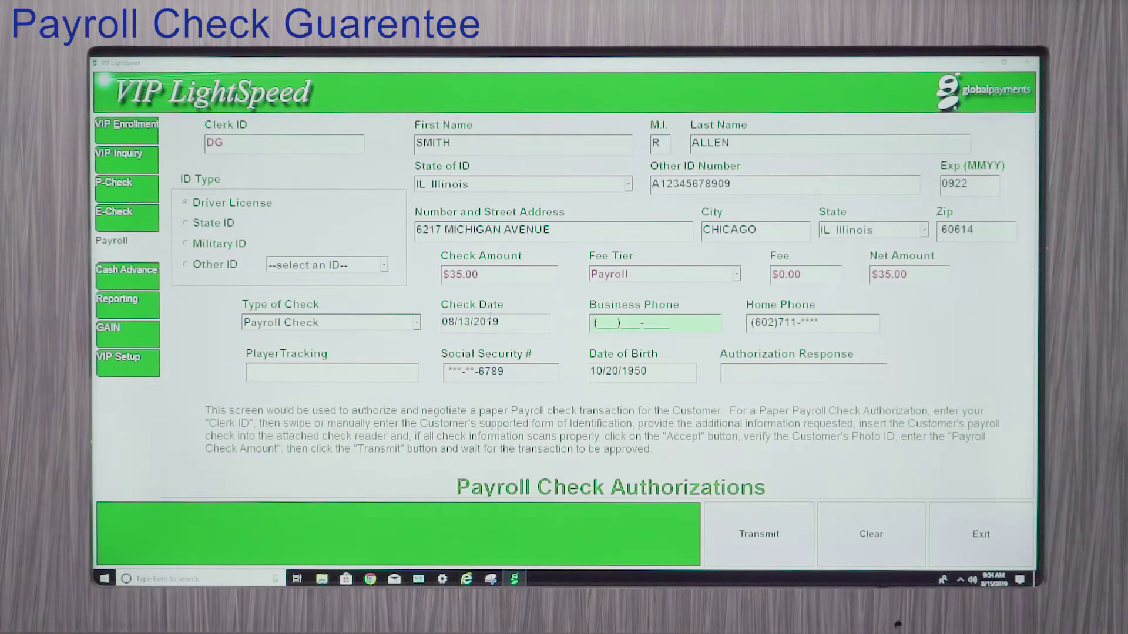
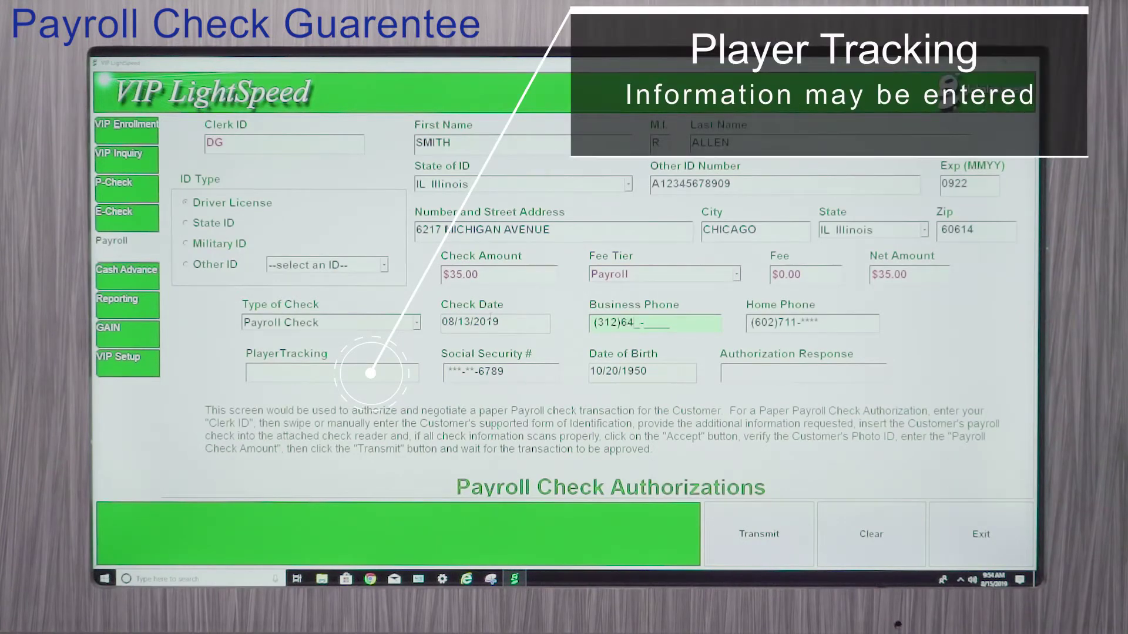
{"action": "key", "text": "Return"}
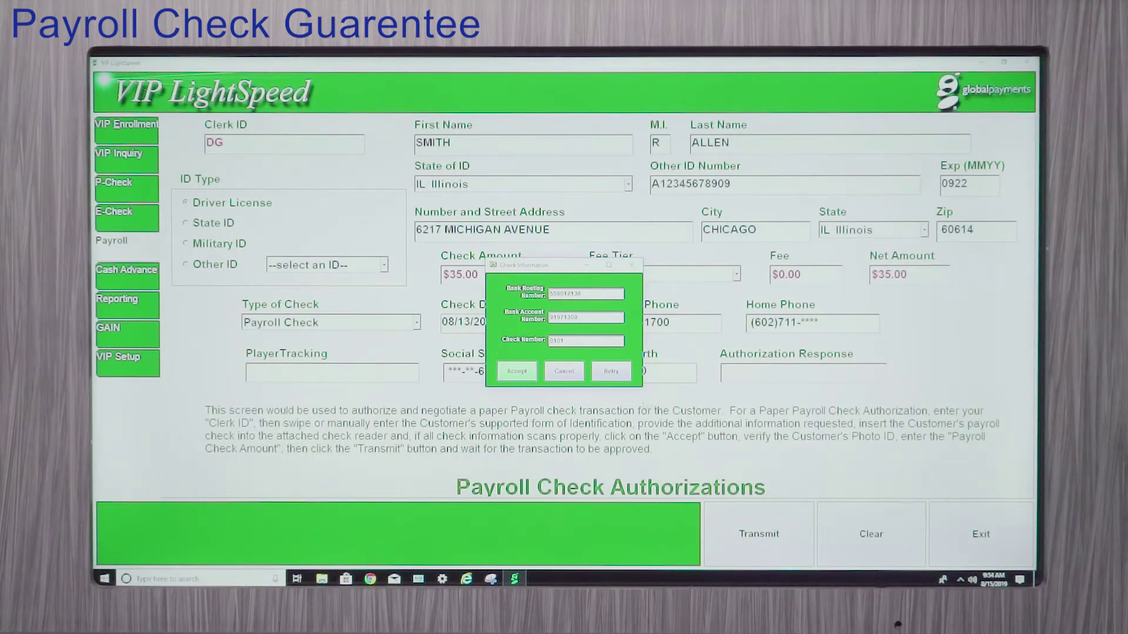
Step: Accept the $35.00 payroll check's scanned information and dismiss the Paper Check reminder
{"action": "left_click", "coordinate": [515, 372]}
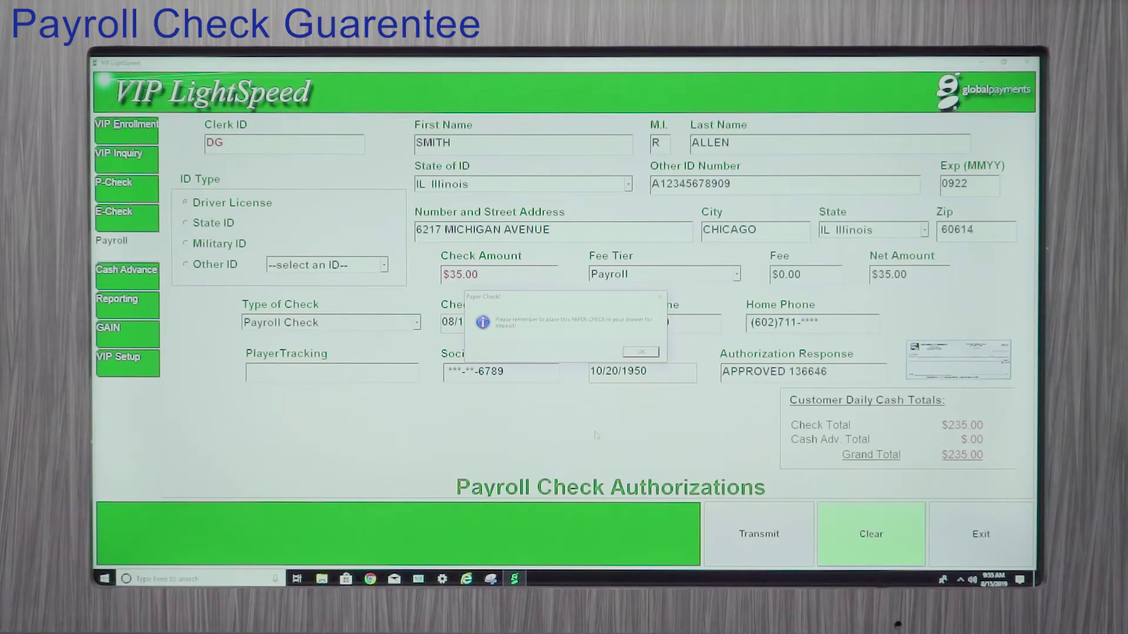
{"action": "key", "text": "Return"}
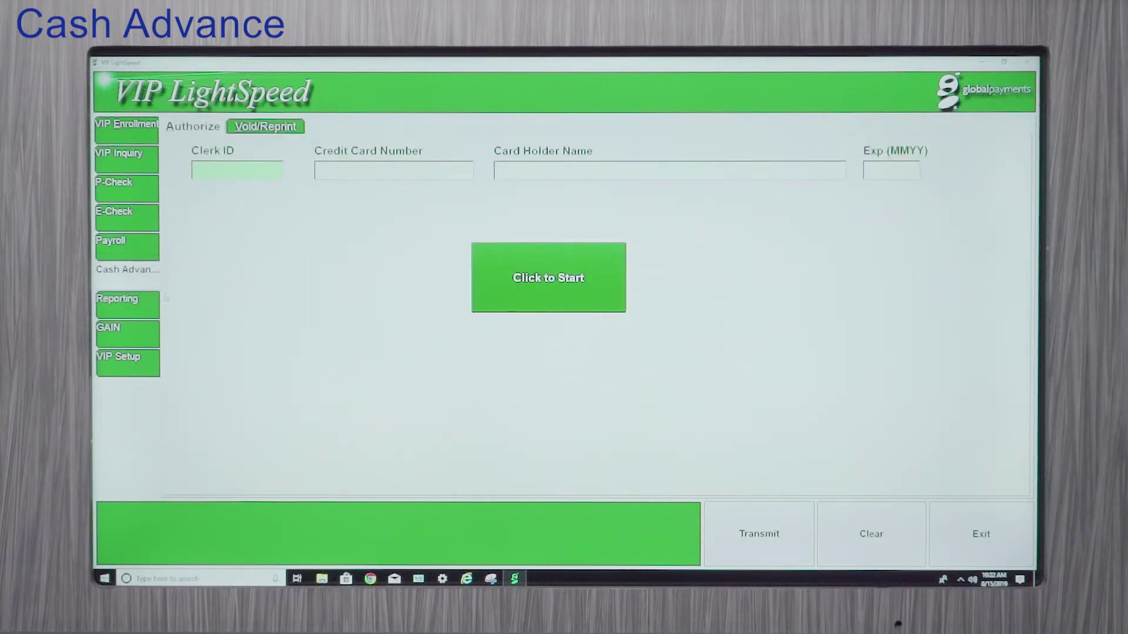
Step: Enter the clerk ID and start reading the customer's card on the terminal
{"action": "left_click", "coordinate": [394, 171]}
{"action": "left_click", "coordinate": [521, 283]}
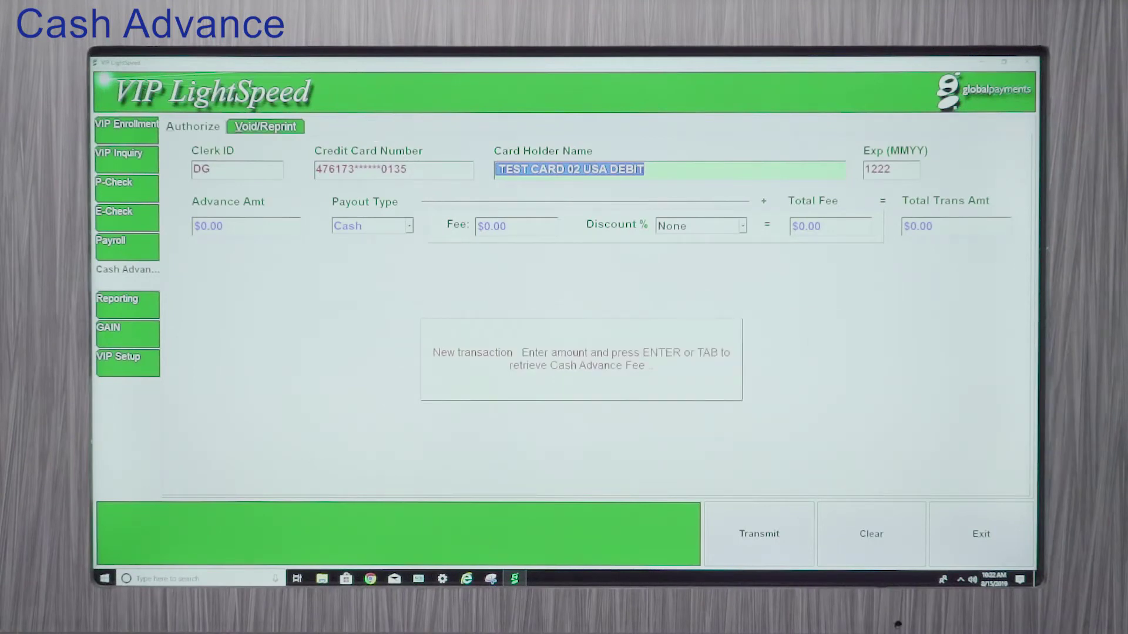
Step: Enter a $100.00 advance amount to get its fee, keeping the fee discount at None
{"action": "left_click", "coordinate": [241, 229]}
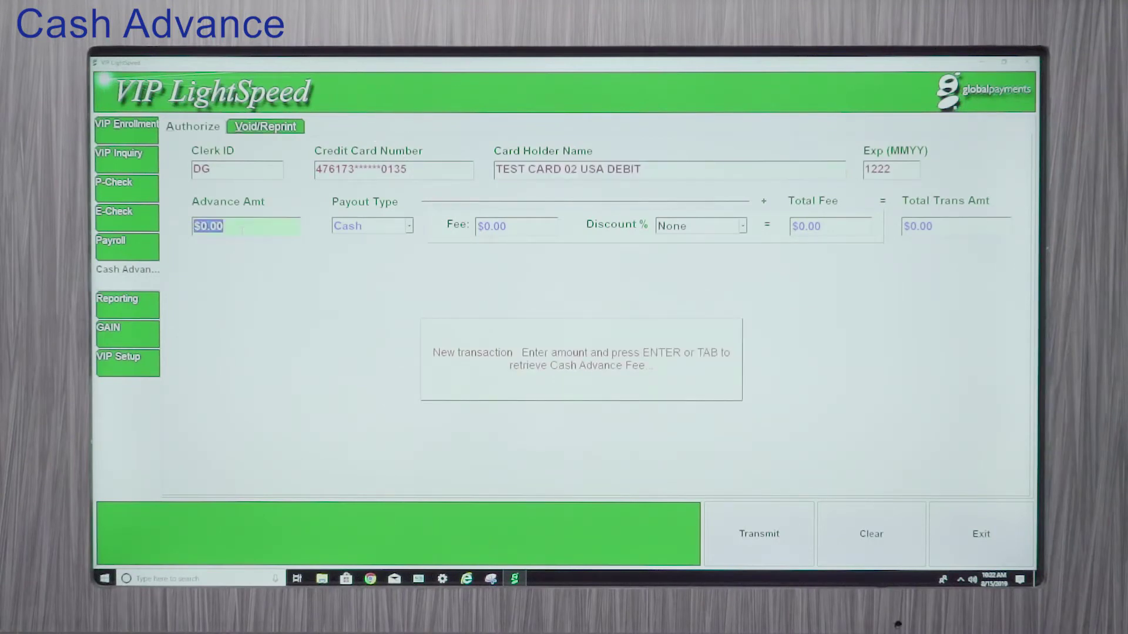
{"action": "type", "text": "100"}
{"action": "key", "text": "Return"}
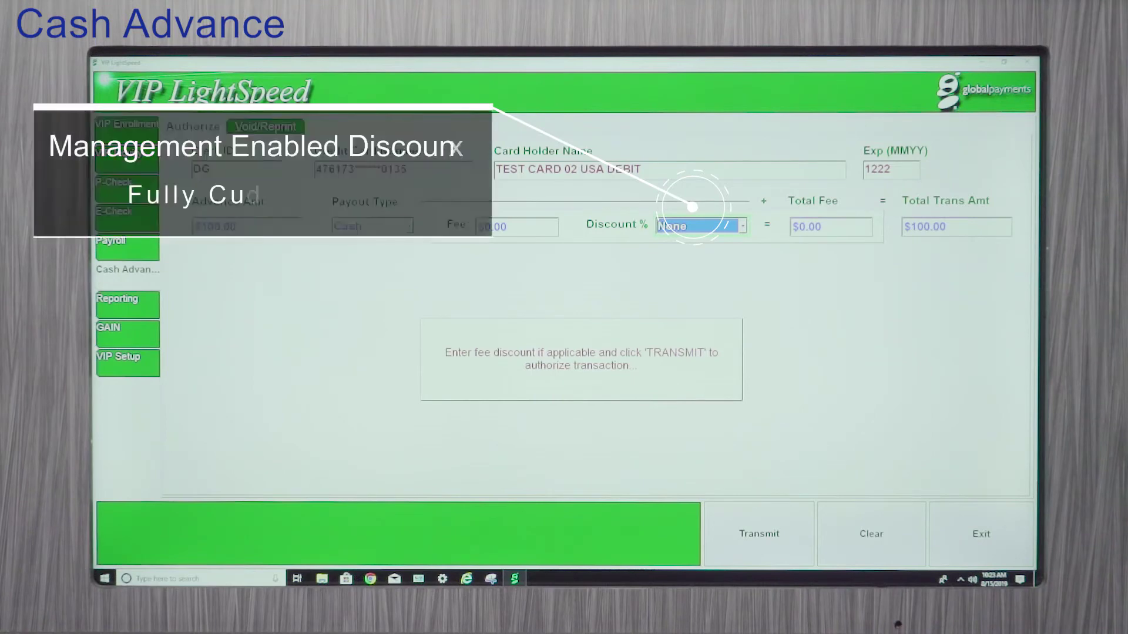
{"action": "left_click", "coordinate": [695, 228]}
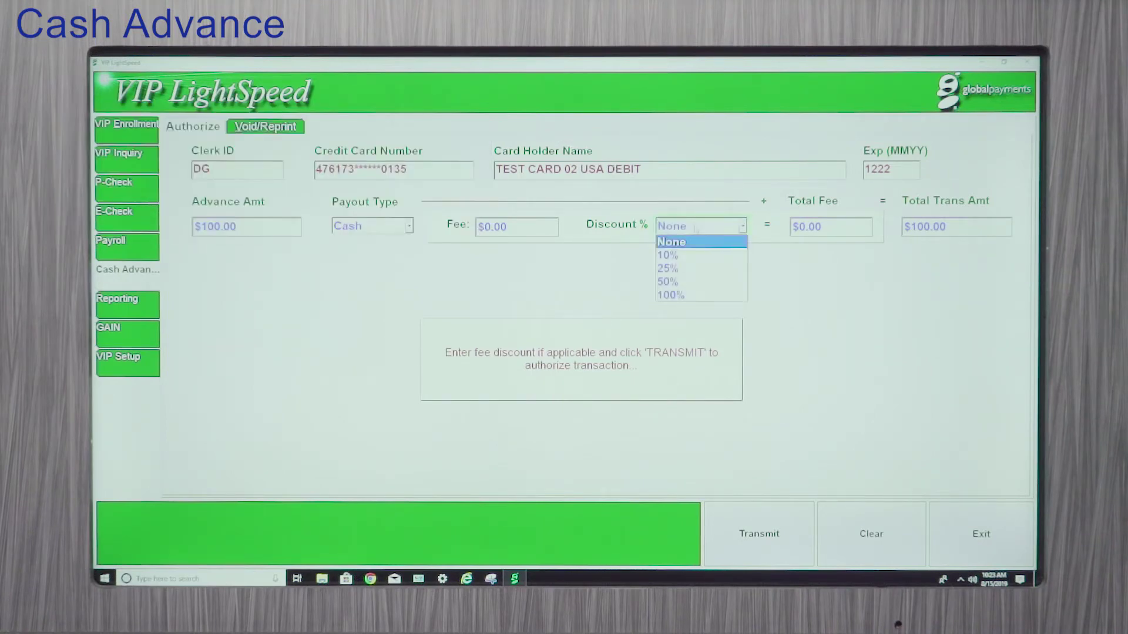
{"action": "left_click", "coordinate": [701, 228]}
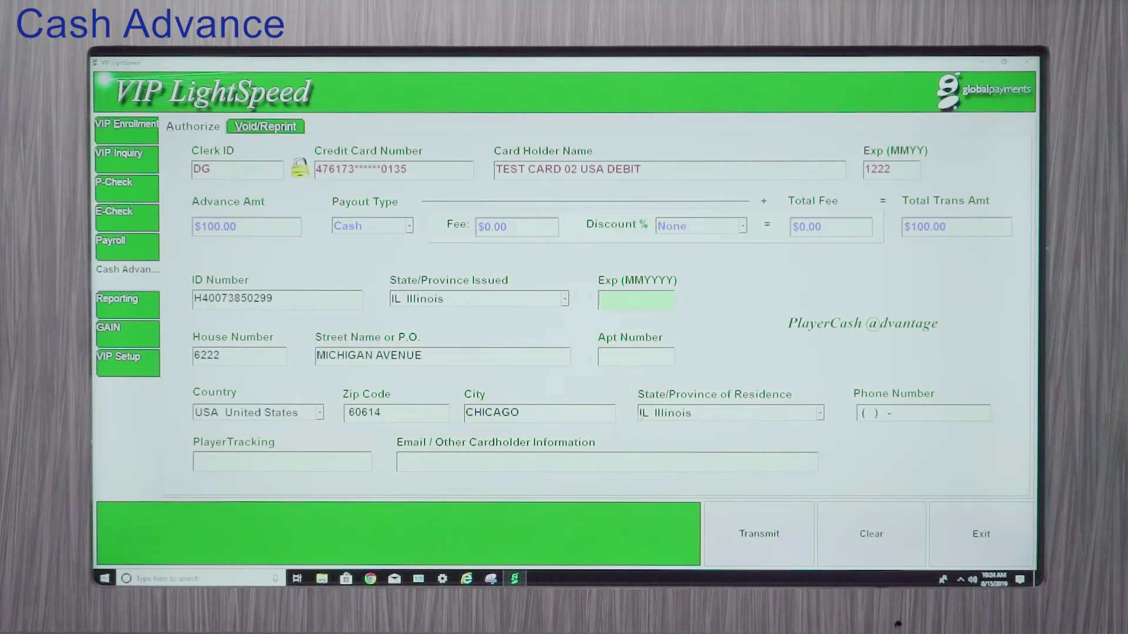
Step: Enter 052020 as the customer's ID expiry date
{"action": "type", "text": "052020"}
{"action": "key", "text": "Tab"}
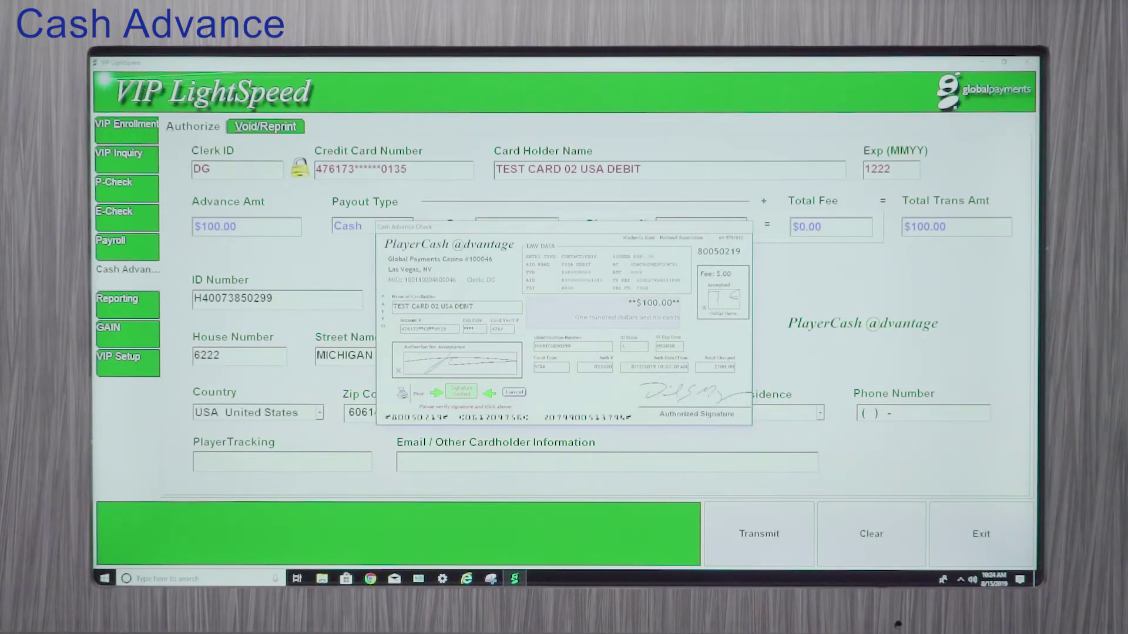
Step: Accept and print the signed $100.00 PlayerCash check, then clear the cash advance form
{"action": "left_click", "coordinate": [460, 391]}
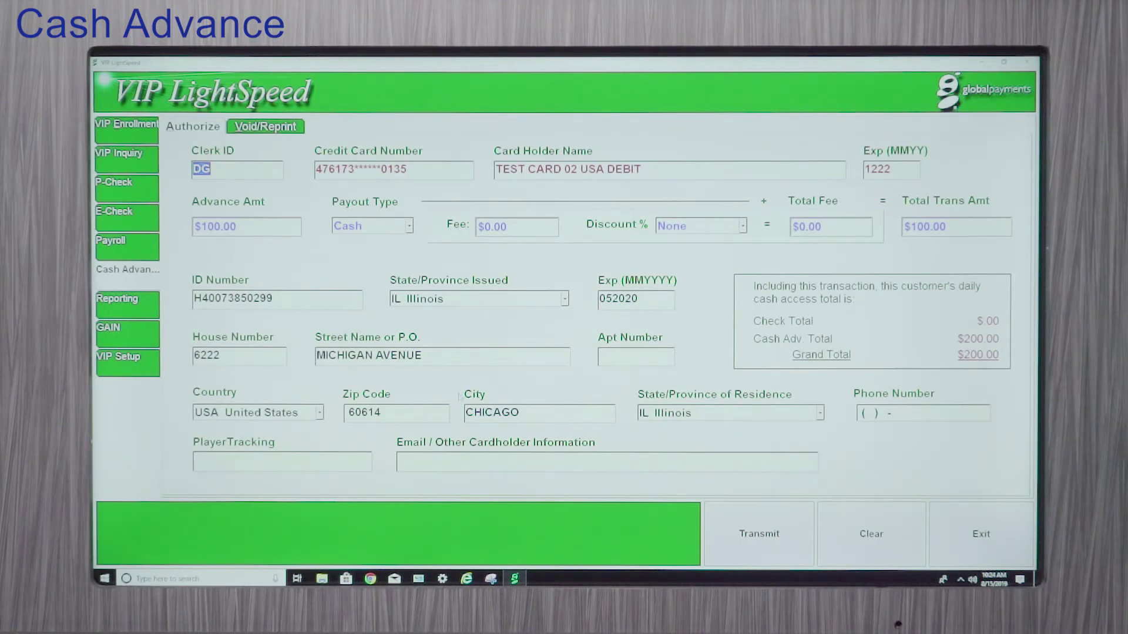
{"action": "key", "text": "Tab"}
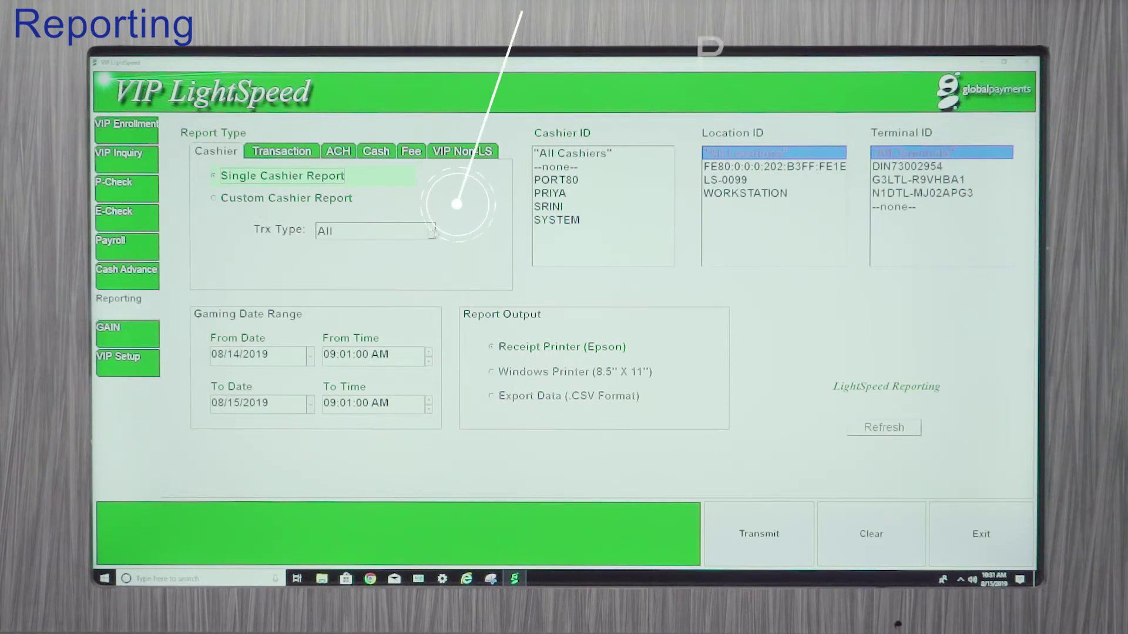
Step: Choose a custom cashier Transaction report with all transaction types, sorted by Gaming Day/Trx Date
{"action": "left_click", "coordinate": [214, 198]}
{"action": "left_click", "coordinate": [432, 231]}
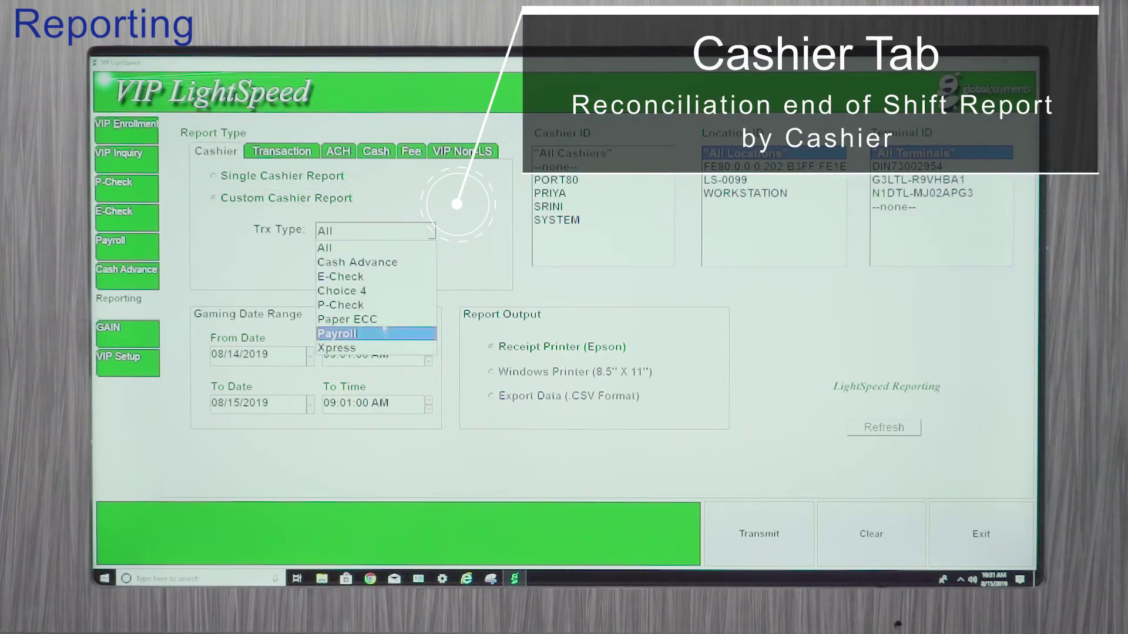
{"action": "left_click", "coordinate": [388, 202]}
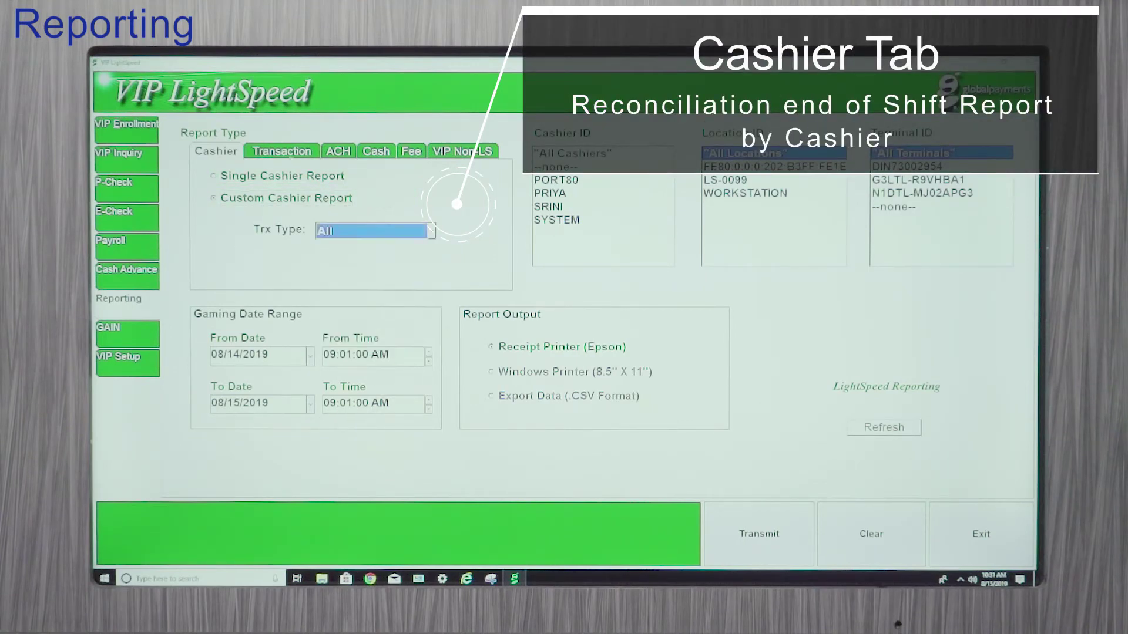
{"action": "left_click", "coordinate": [264, 148]}
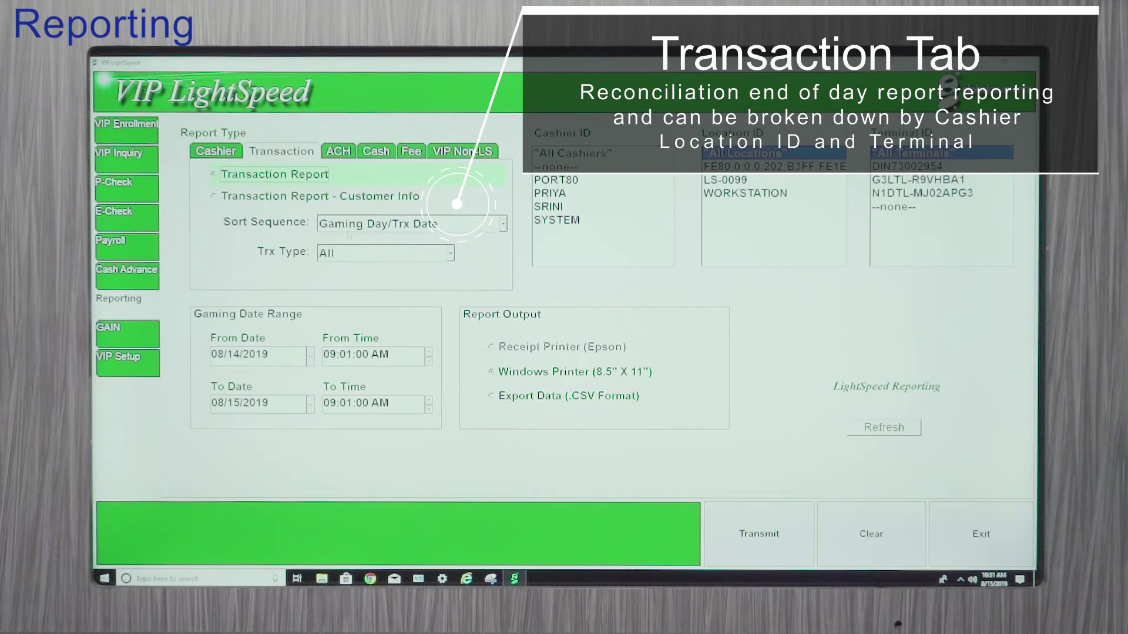
{"action": "left_click", "coordinate": [348, 234]}
{"action": "left_click", "coordinate": [348, 238]}
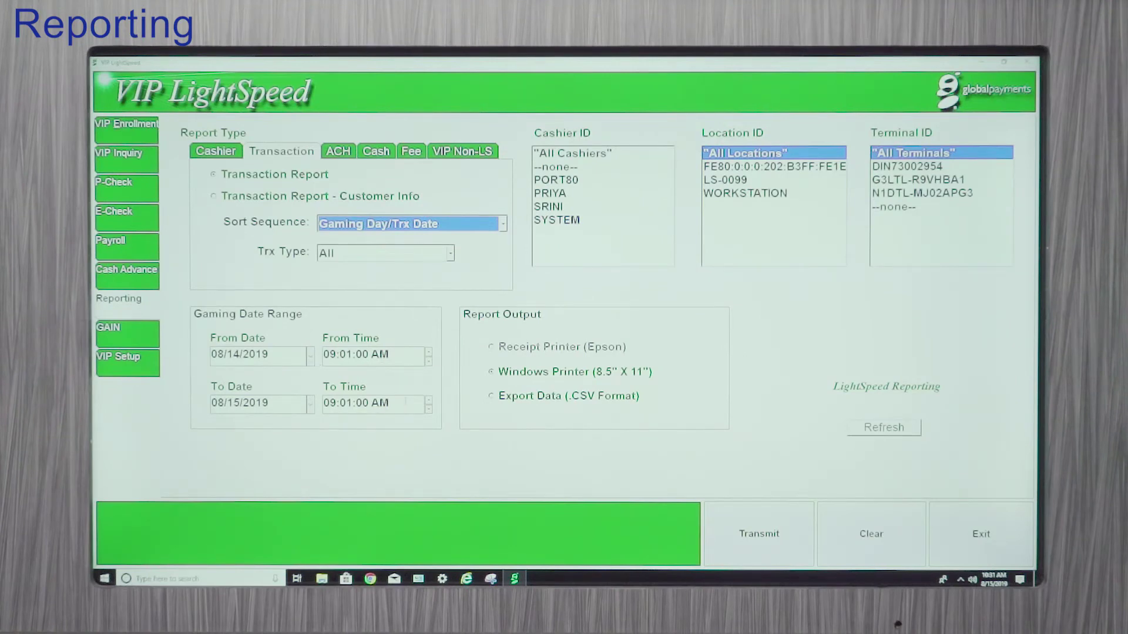
Step: Set the end time to 11:59:59 PM, include all cashiers, and generate the report
{"action": "left_click", "coordinate": [429, 410]}
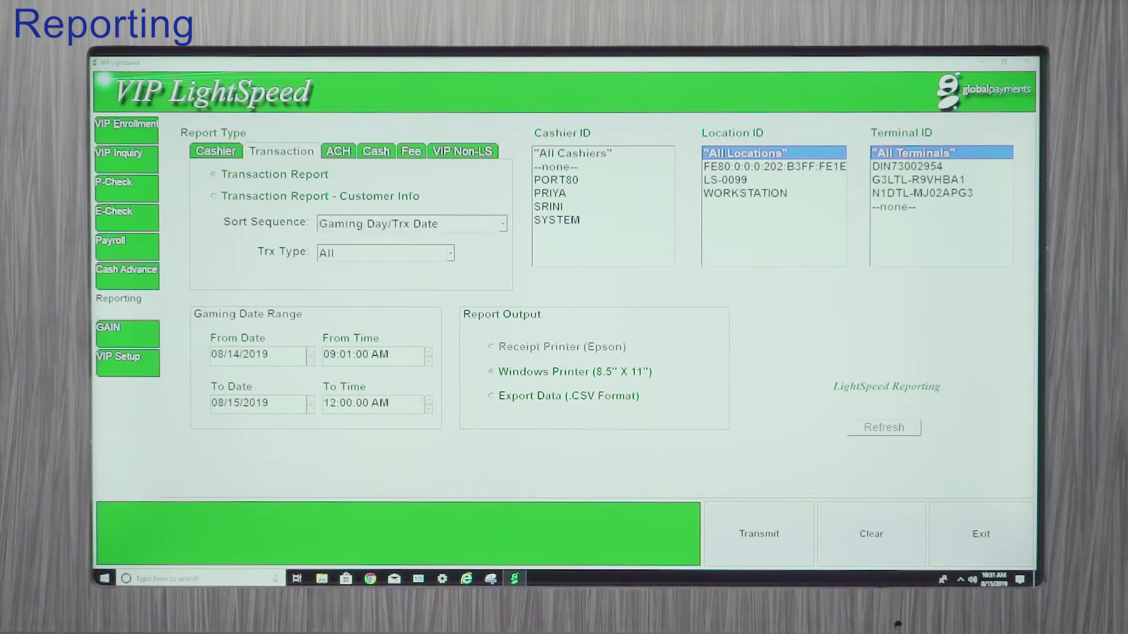
{"action": "left_click", "coordinate": [429, 409]}
{"action": "left_click", "coordinate": [429, 407]}
{"action": "left_click", "coordinate": [573, 153]}
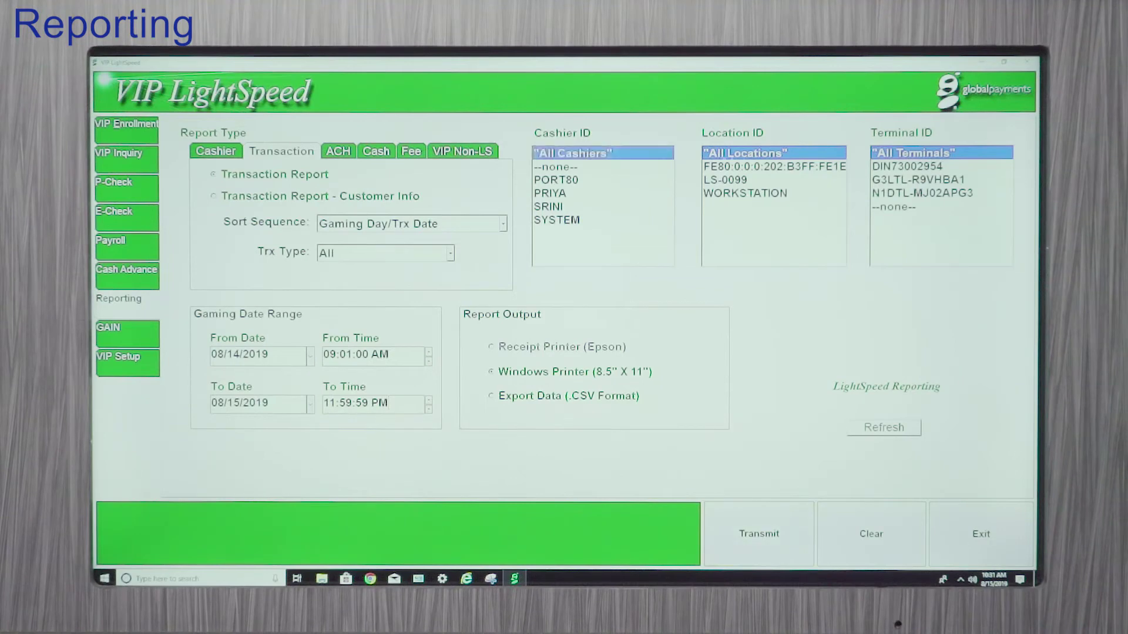
{"action": "left_click", "coordinate": [759, 533]}
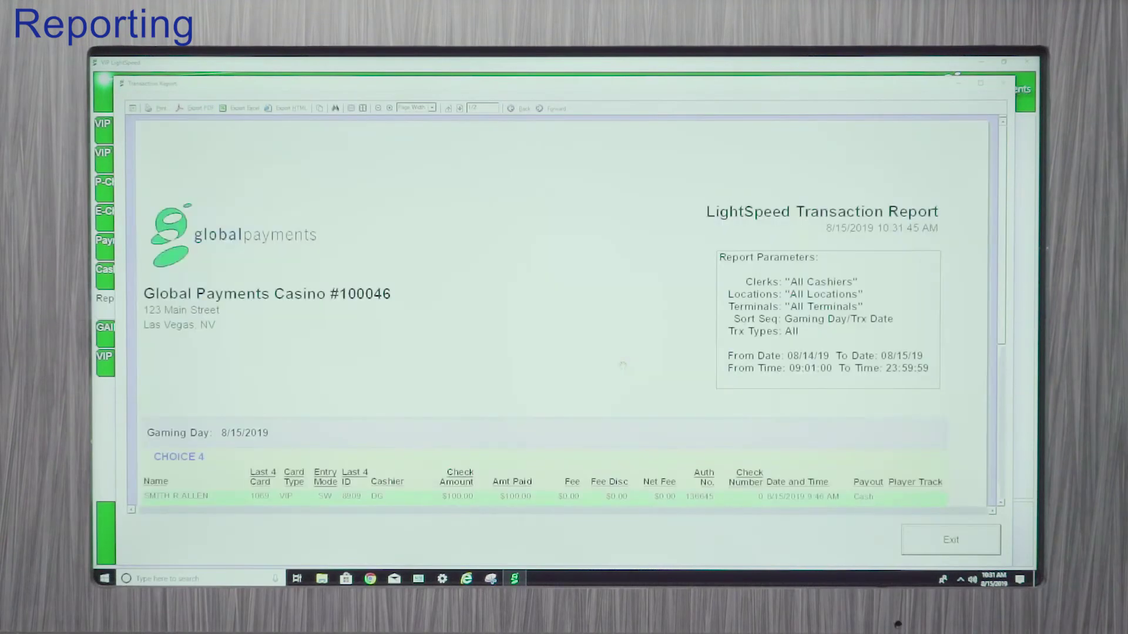
Step: Review the $100.00 Choice 4 transaction and the E-Cash Advance section, then exit the report
{"action": "scroll", "coordinate": [444, 267], "scroll_direction": "down", "scroll_amount": 3}
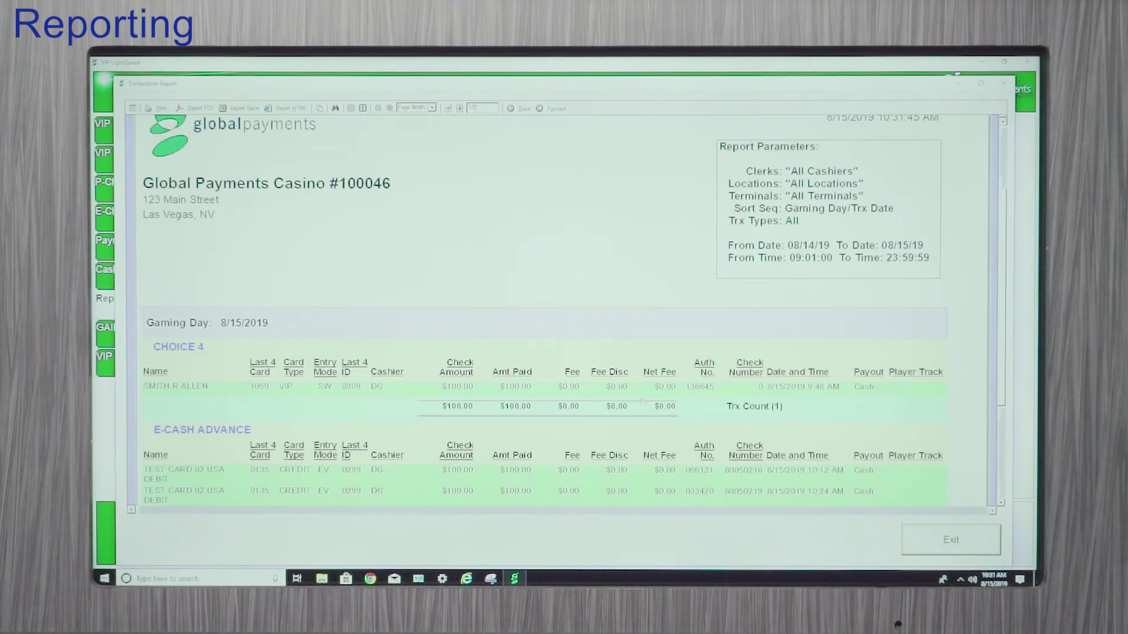
{"action": "scroll", "coordinate": [633, 405], "scroll_direction": "down", "scroll_amount": 1}
{"action": "scroll", "coordinate": [626, 400], "scroll_direction": "down", "scroll_amount": 2}
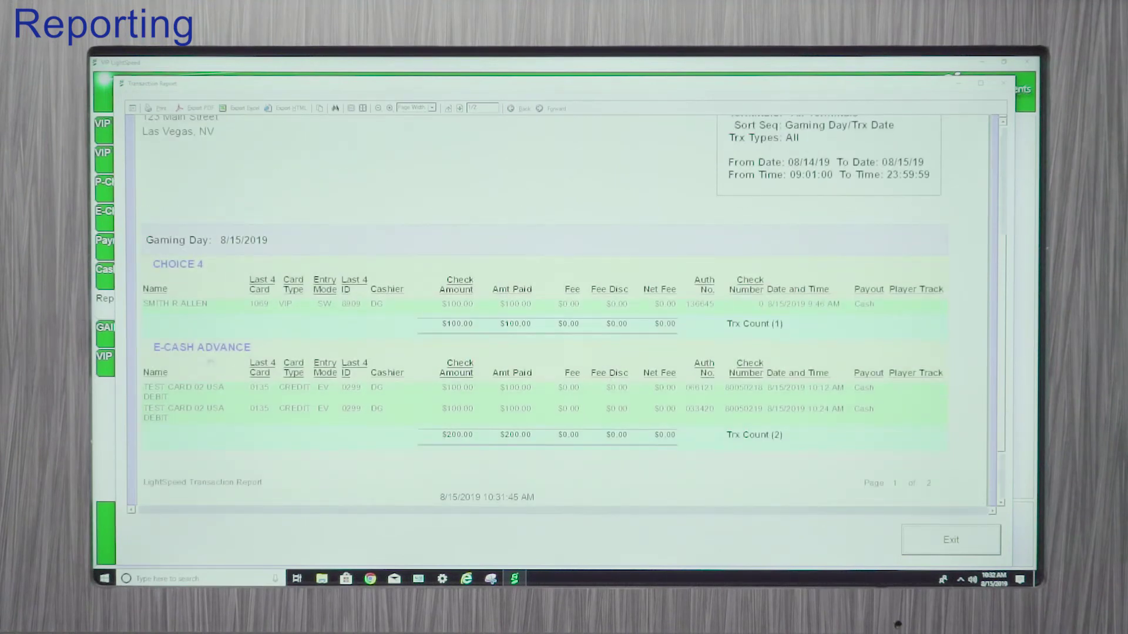
{"action": "scroll", "coordinate": [207, 360], "scroll_direction": "down", "scroll_amount": 3}
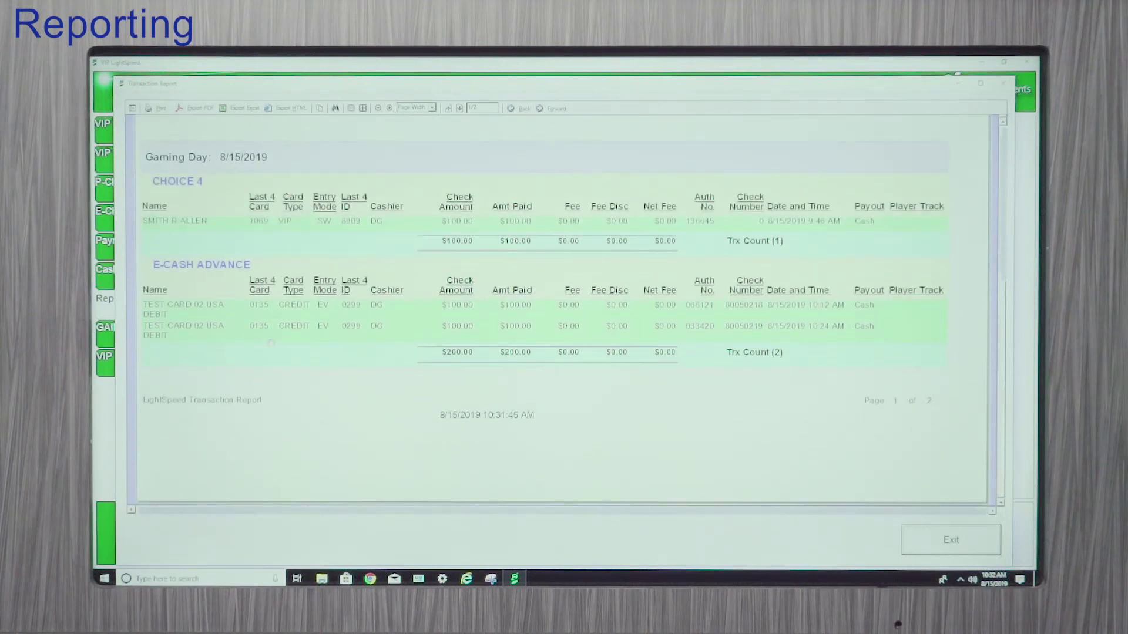
{"action": "scroll", "coordinate": [270, 343], "scroll_direction": "up", "scroll_amount": 6}
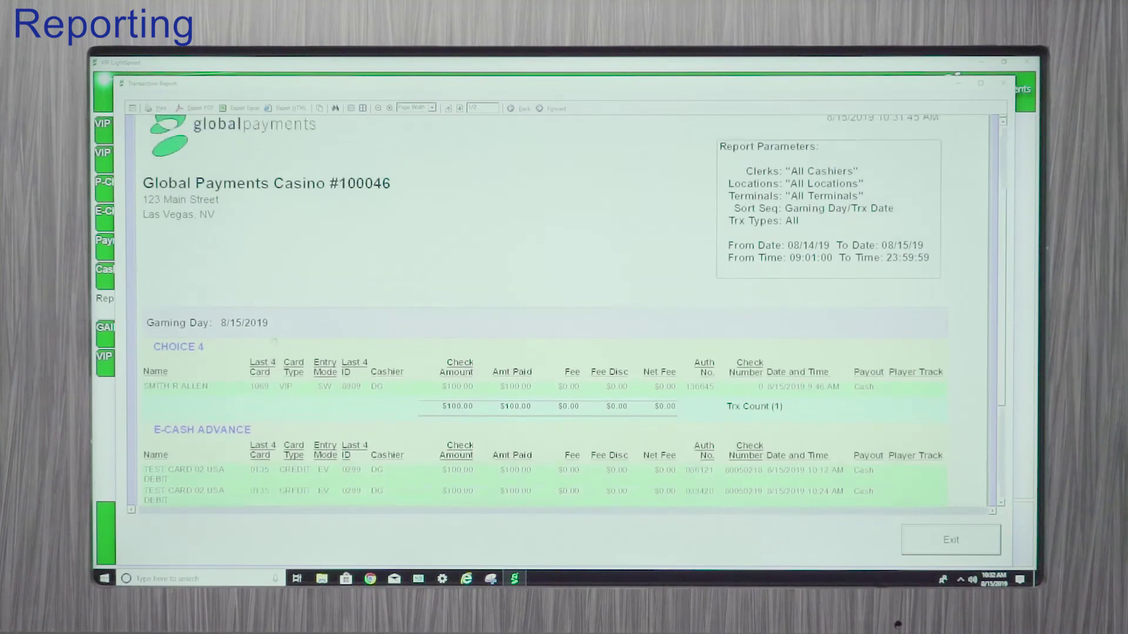
{"action": "scroll", "coordinate": [564, 321], "scroll_direction": "up", "scroll_amount": 1}
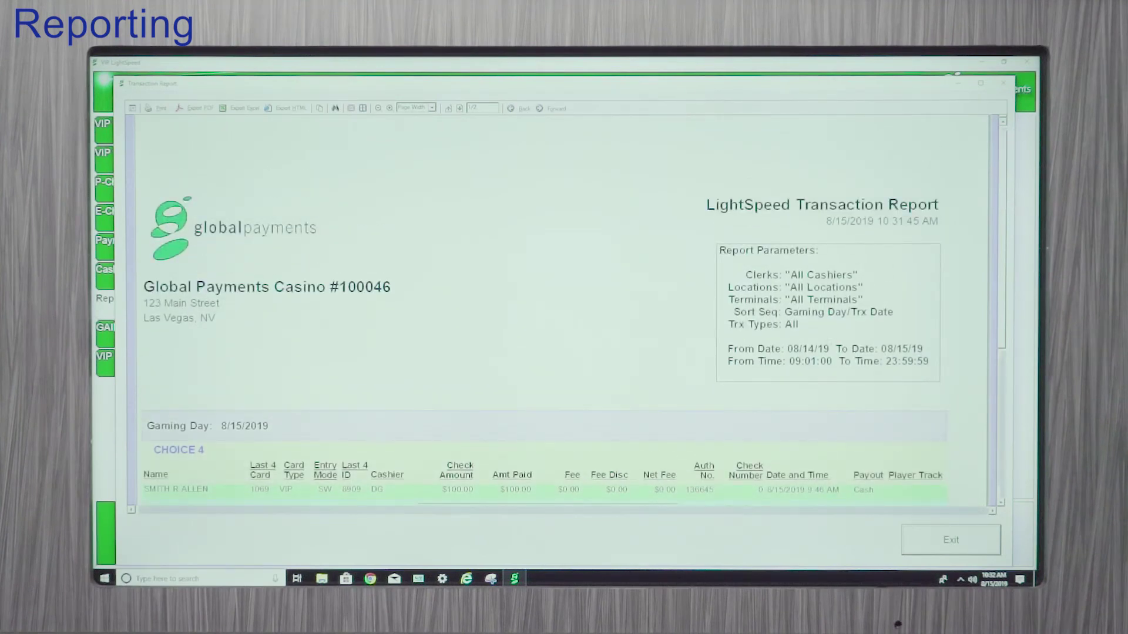
{"action": "scroll", "coordinate": [564, 320], "scroll_direction": "down", "scroll_amount": 1}
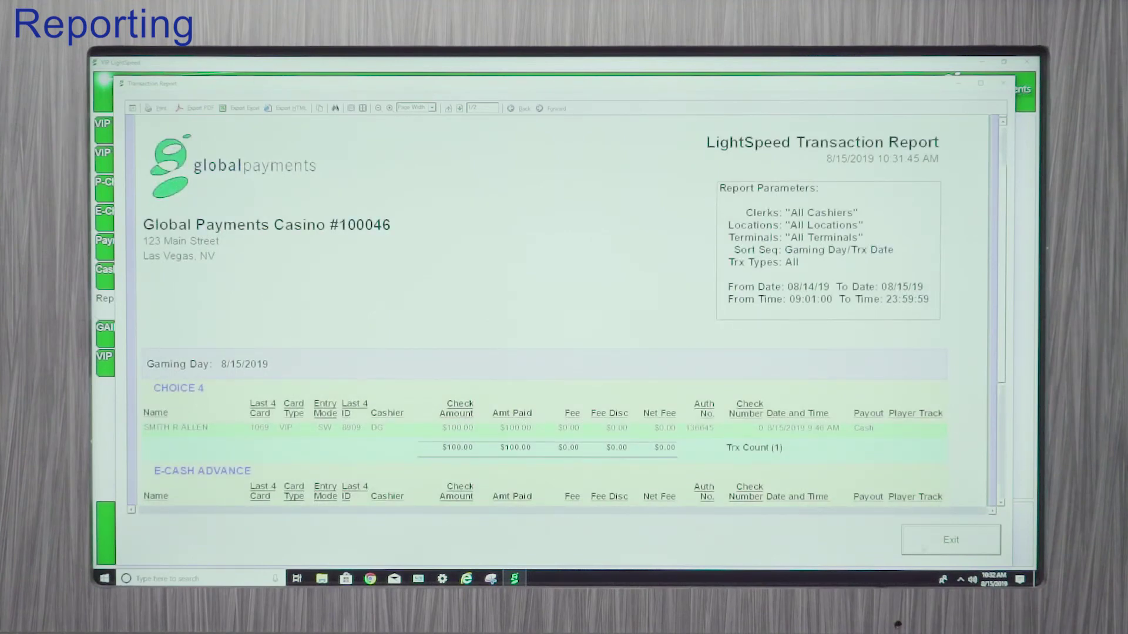
{"action": "left_click", "coordinate": [951, 540]}
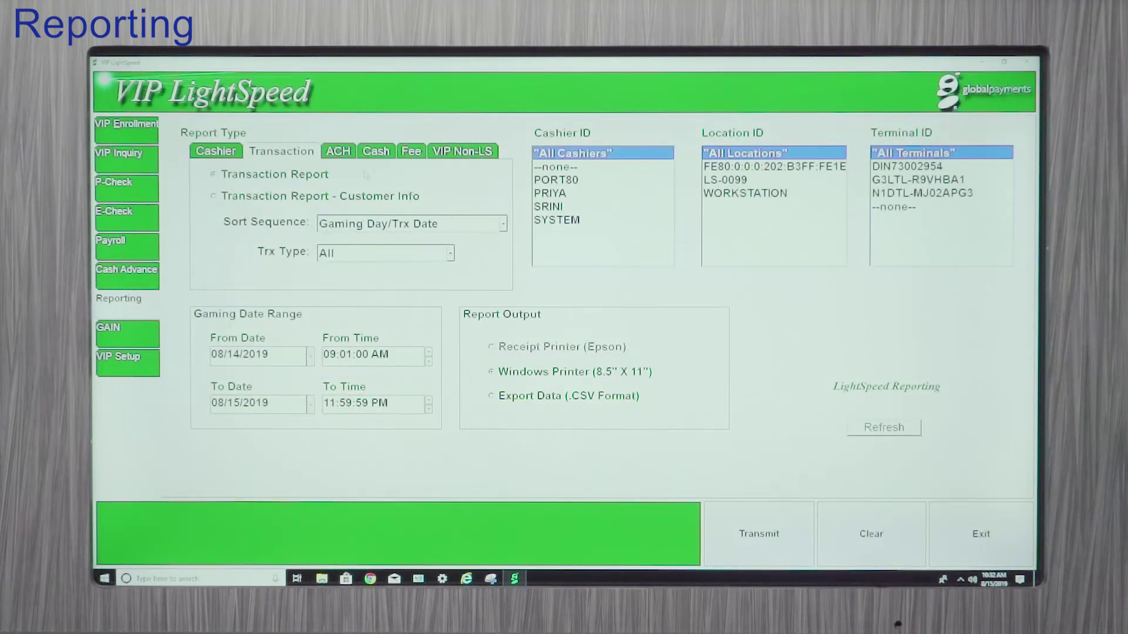
Step: Generate the Choice 4 Scheduled Settlement Report from the ACH report options
{"action": "left_click", "coordinate": [340, 152]}
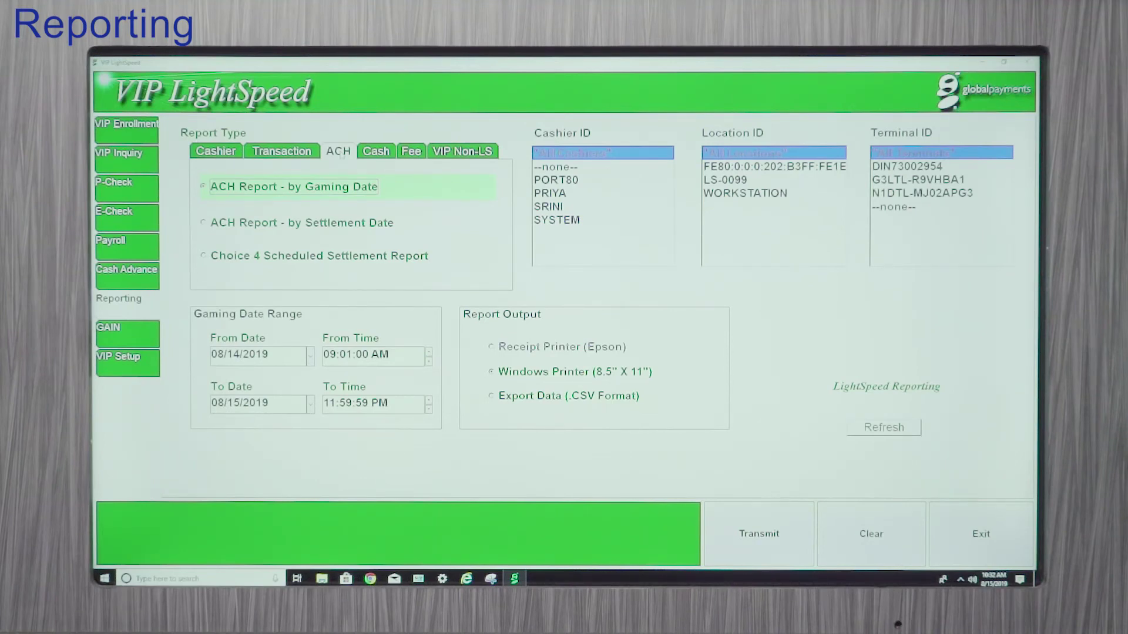
{"action": "left_click", "coordinate": [288, 256]}
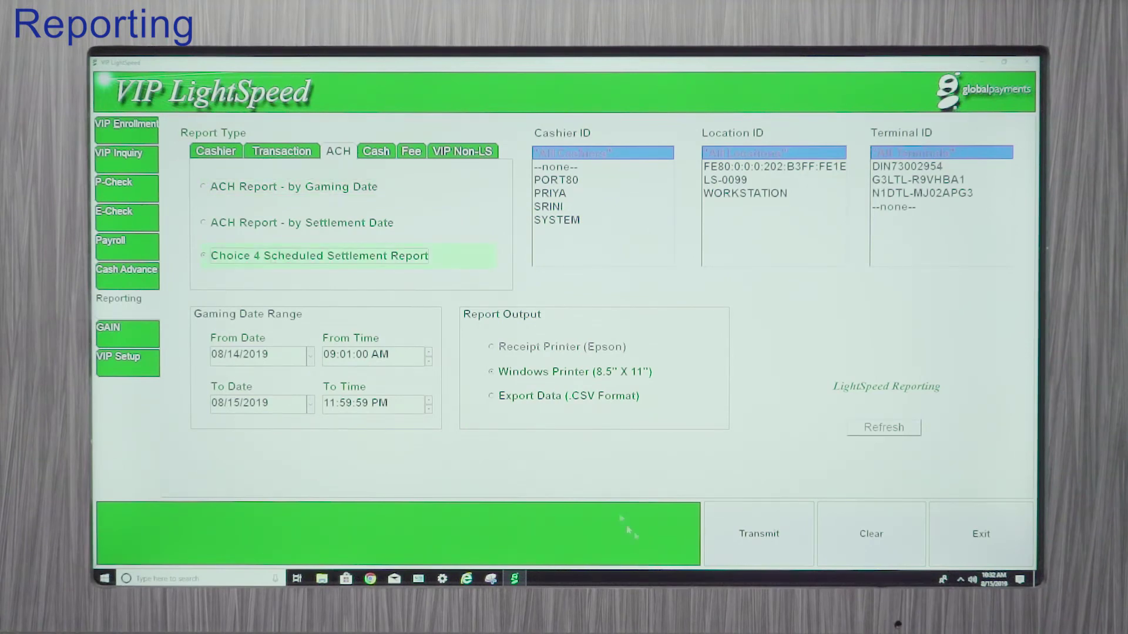
{"action": "left_click", "coordinate": [758, 532]}
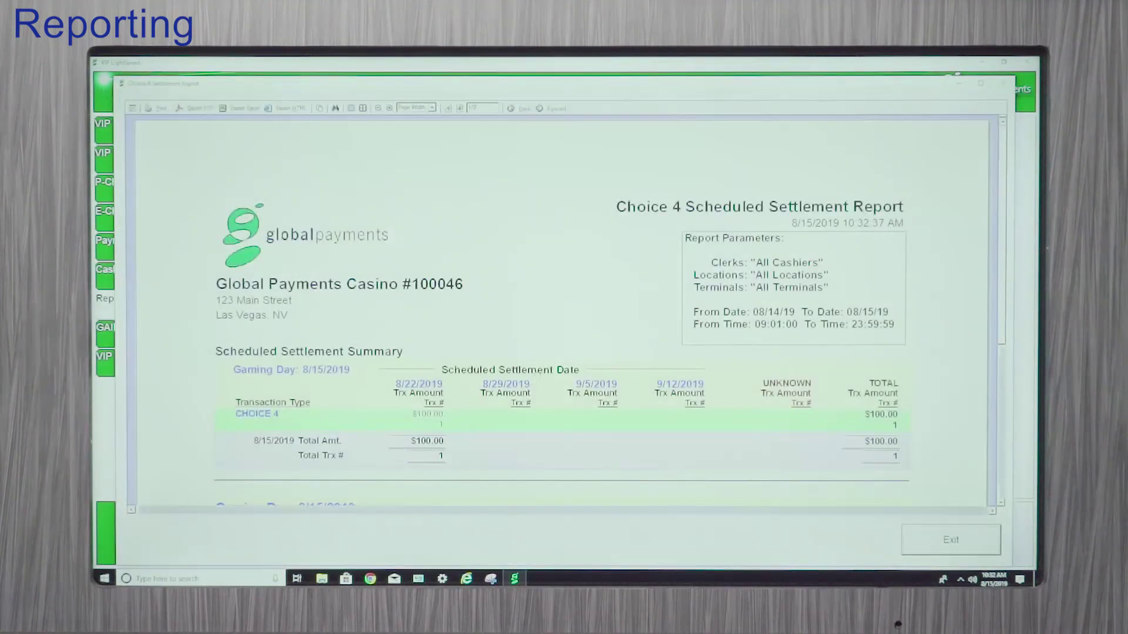
Step: Review the $100.00 settlement scheduled for 8/22/2019, then exit the report
{"action": "scroll", "coordinate": [540, 379], "scroll_direction": "down", "scroll_amount": 1}
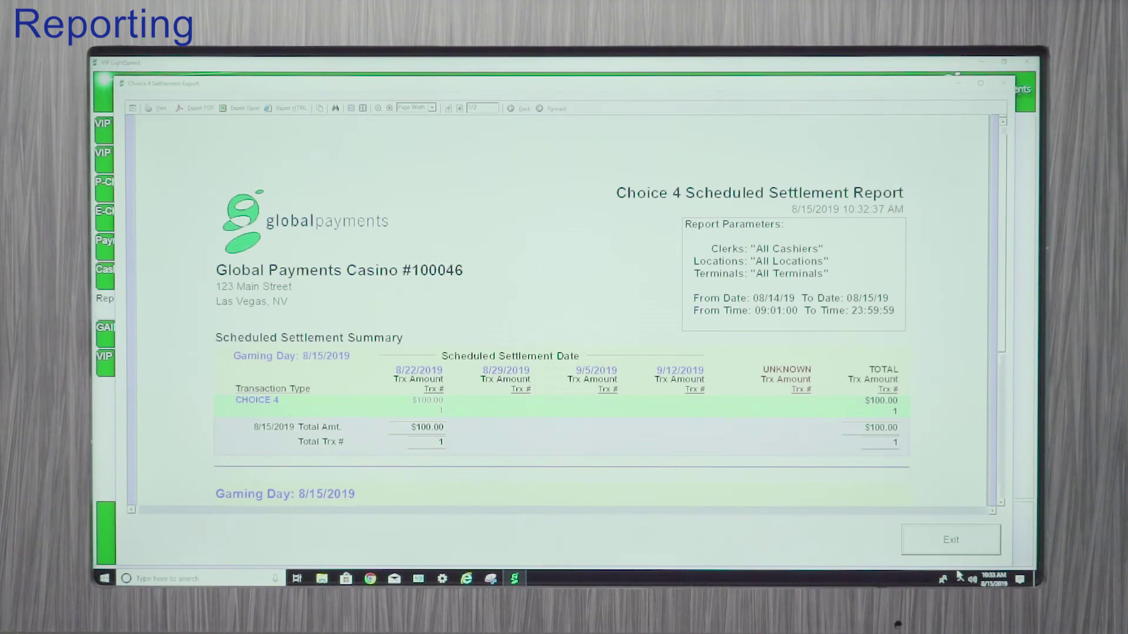
{"action": "left_click", "coordinate": [949, 539]}
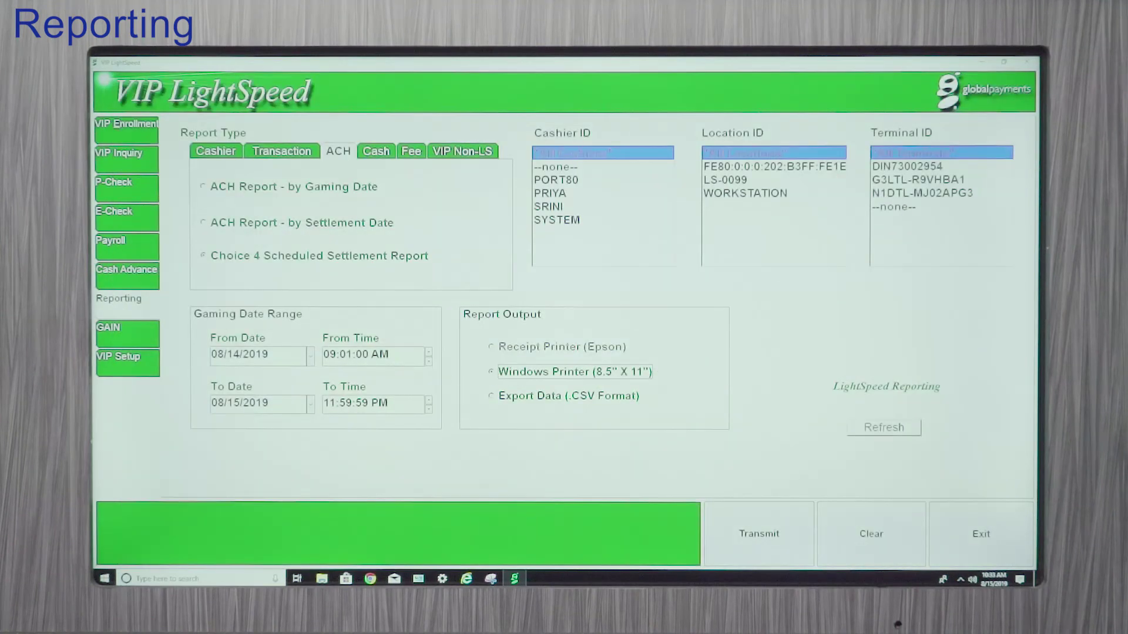
Step: Check the Cash report options, selecting Currency Transaction Report (CTR), then bring up the Fee reports
{"action": "left_click", "coordinate": [377, 153]}
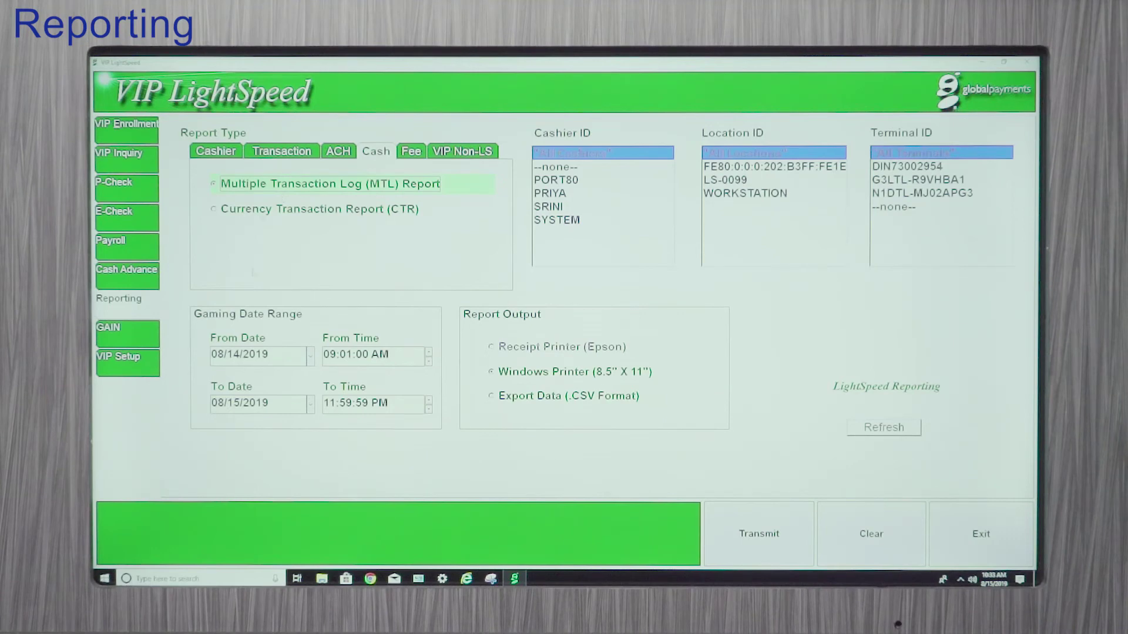
{"action": "left_click", "coordinate": [317, 208]}
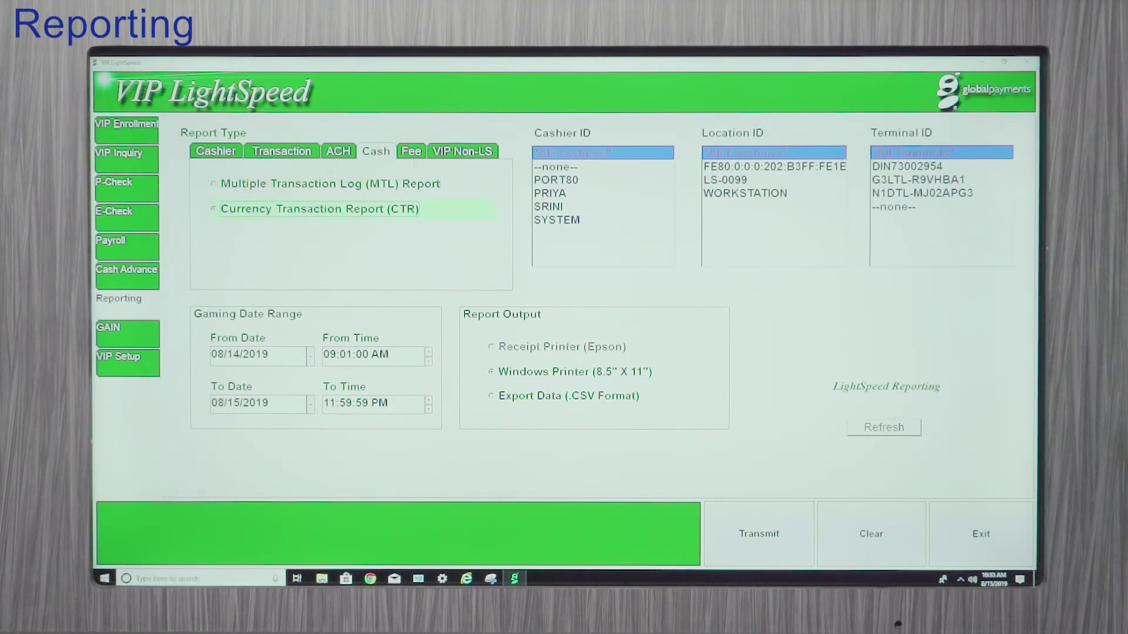
{"action": "left_click", "coordinate": [411, 151]}
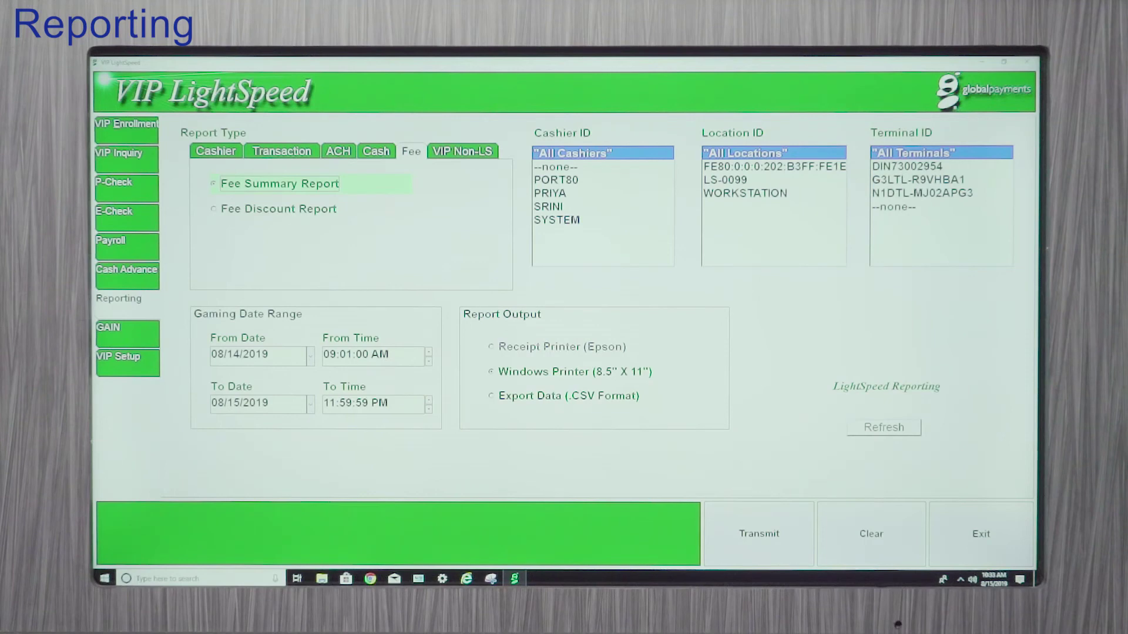
Step: Select the Fee Summary Report, then move to the VIP Non-LS report options
{"action": "left_click", "coordinate": [266, 185]}
{"action": "left_click", "coordinate": [457, 153]}
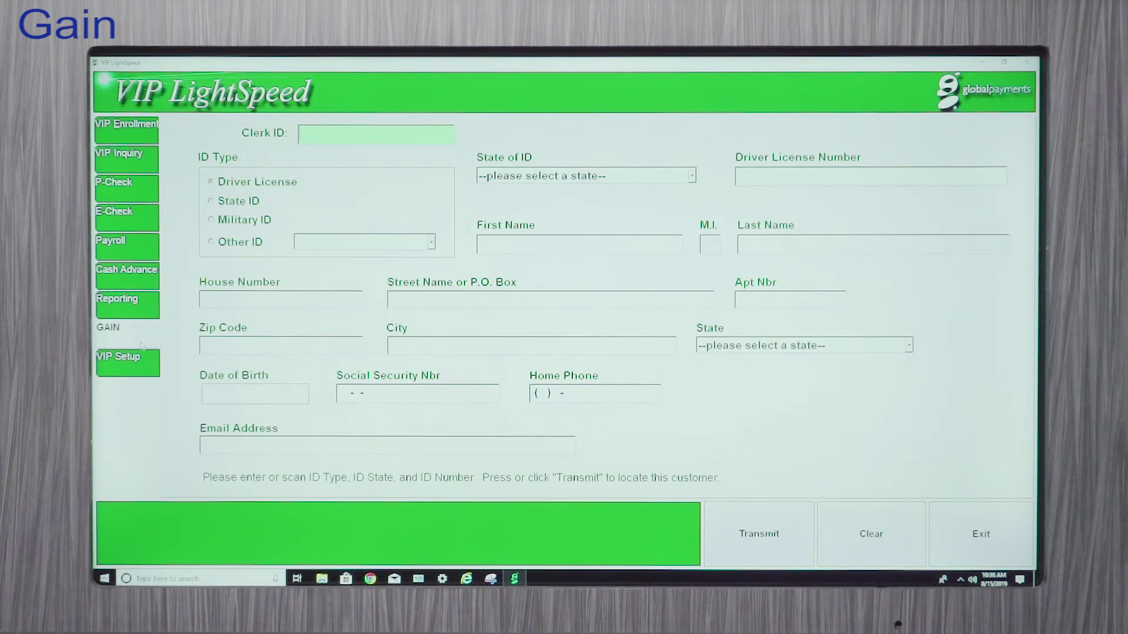
Step: Enter the clerk ID, run the GAIN lookup on the Illinois licence, then clear the customer form
{"action": "key", "text": "Tab"}
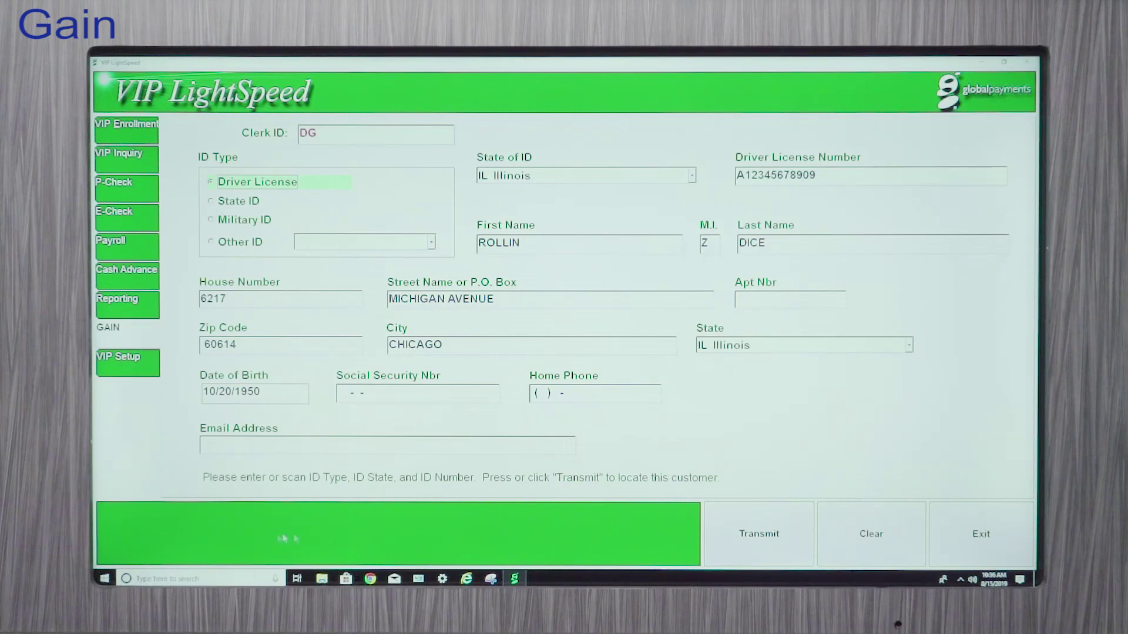
{"action": "left_click", "coordinate": [759, 533]}
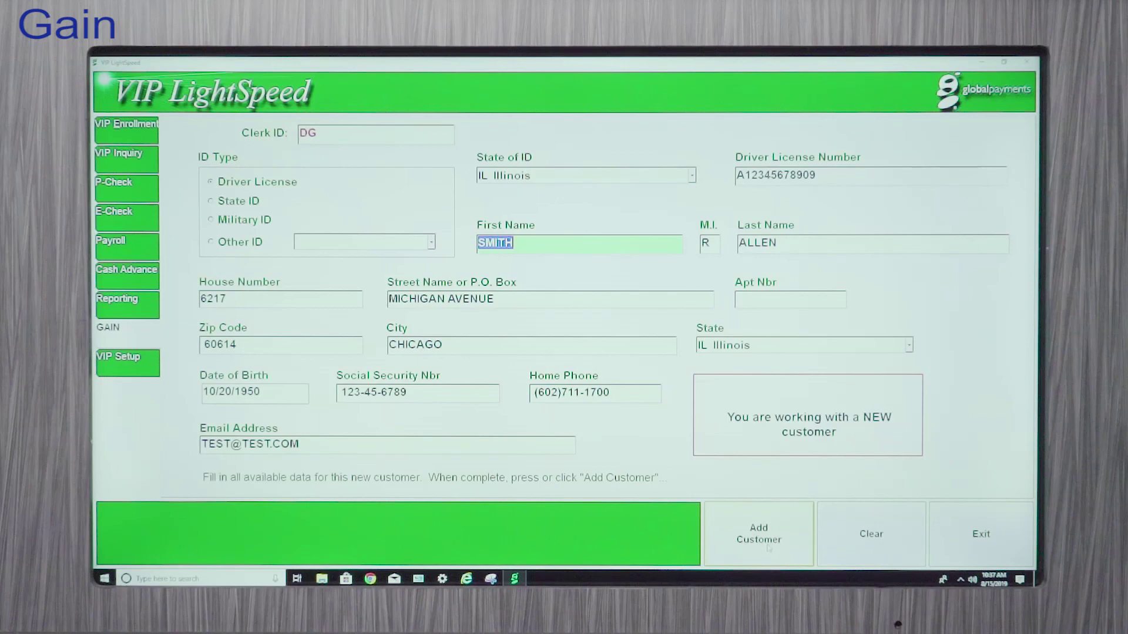
{"action": "left_click", "coordinate": [879, 552]}
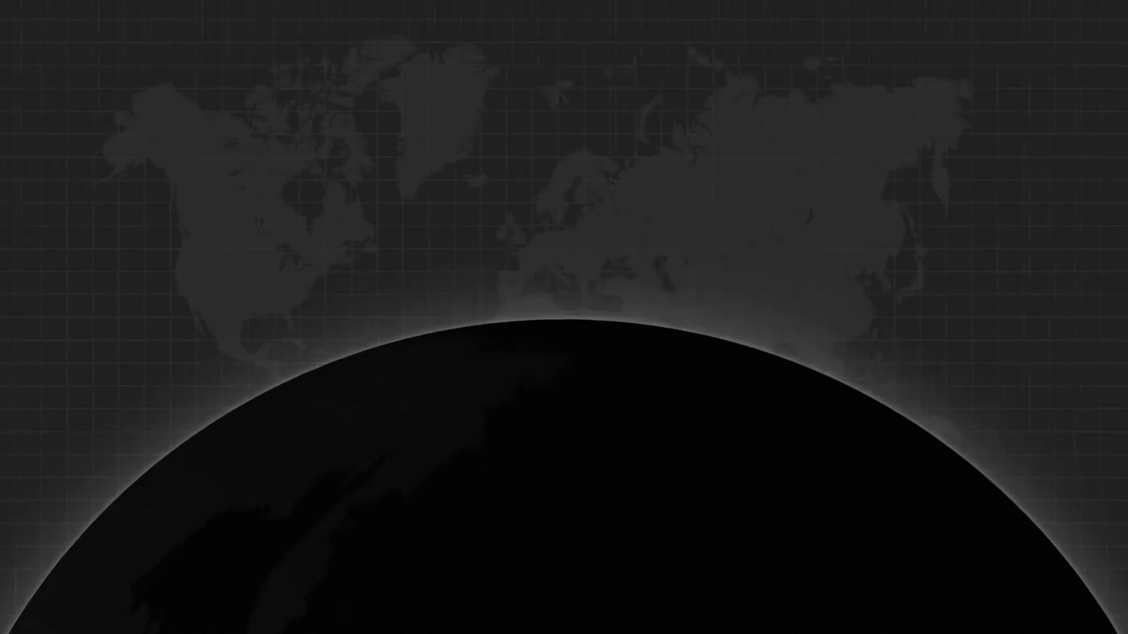